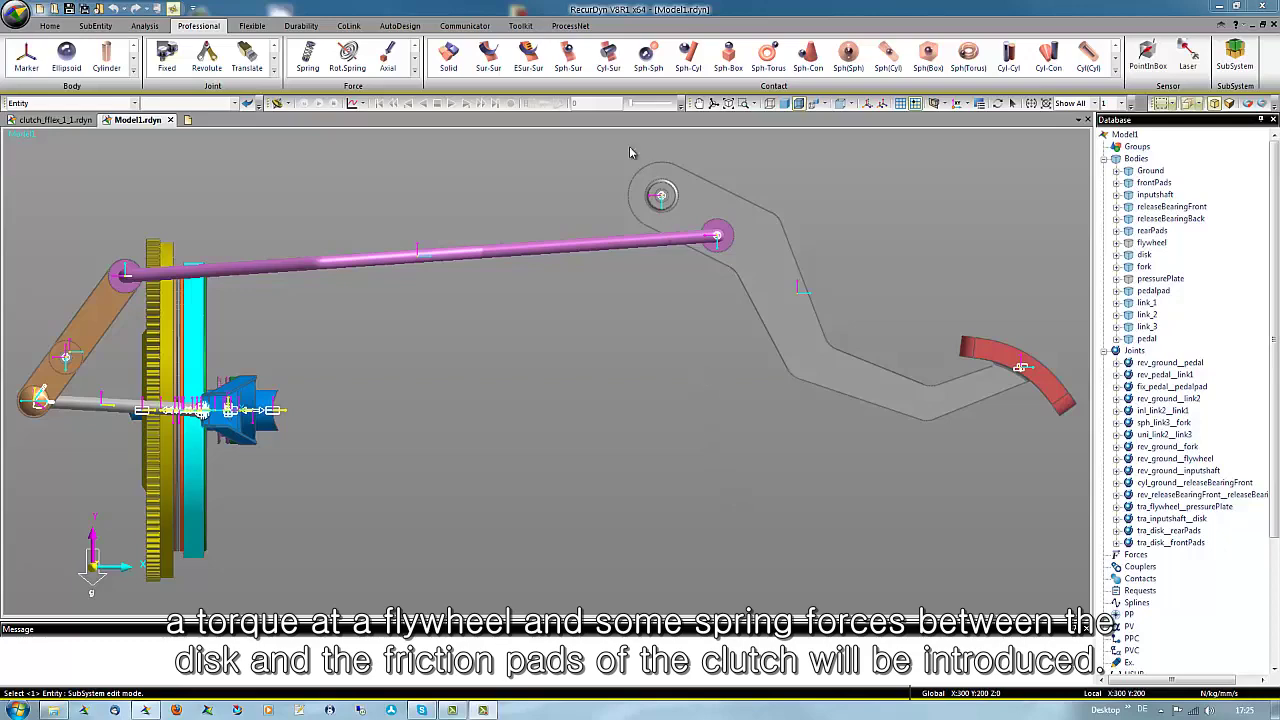
# - Window-zoom onto the pedal's upper pivot joint at the top of the linkage
pyautogui.moveTo(600, 160); pyautogui.dragTo(776, 321)
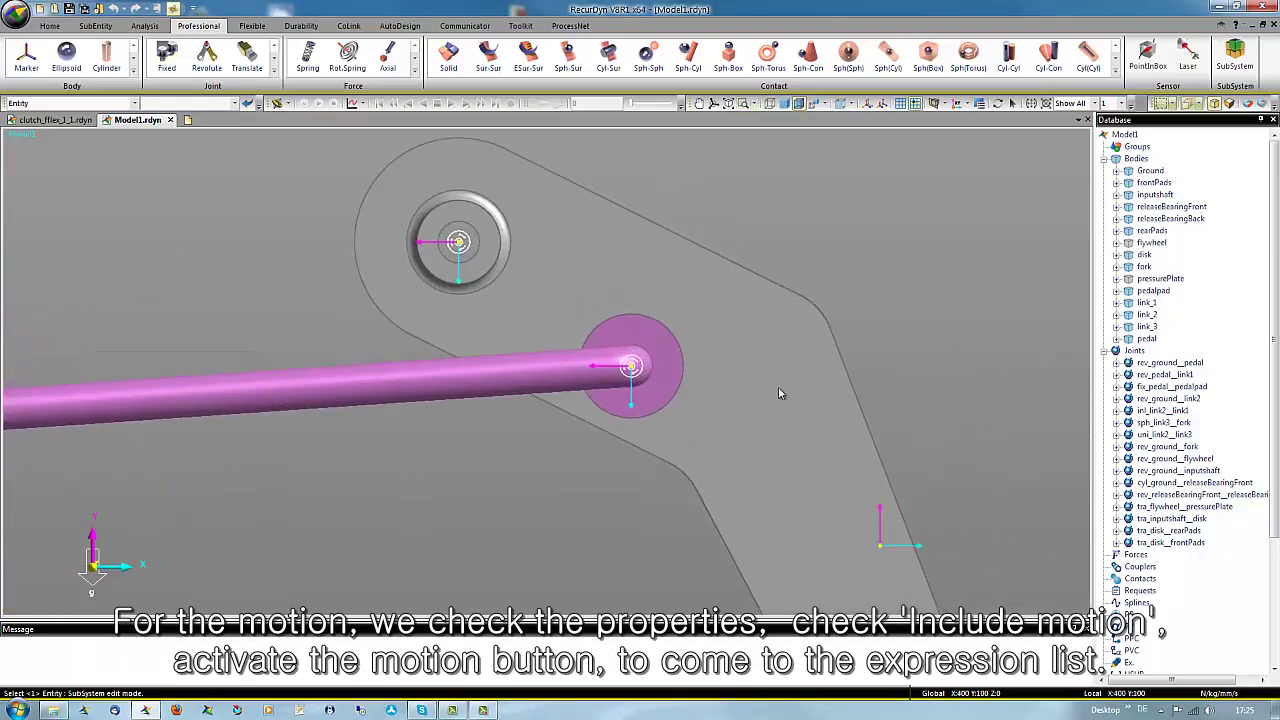
# - Turn on Include Motion for rev_ground_pedal and create a new expression Ex1 for its motion
pyautogui.rightClick(1176, 363)
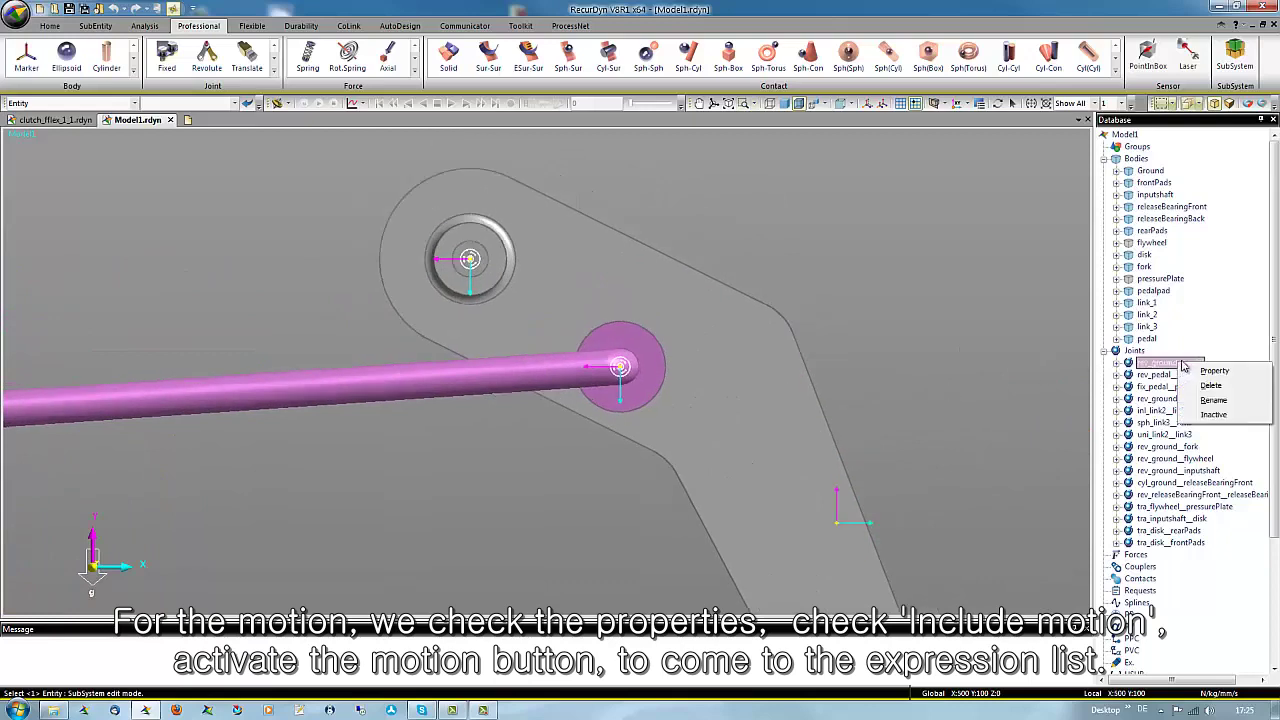
pyautogui.click(1214, 372)
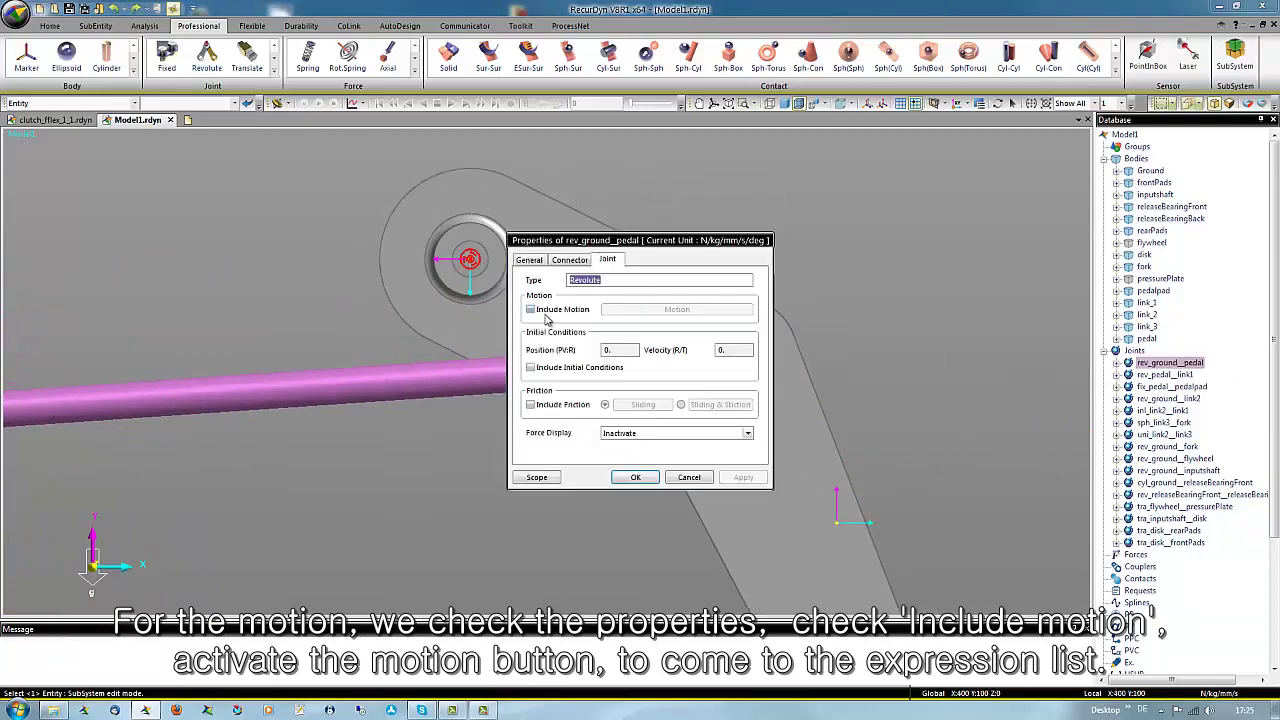
pyautogui.click(530, 310)
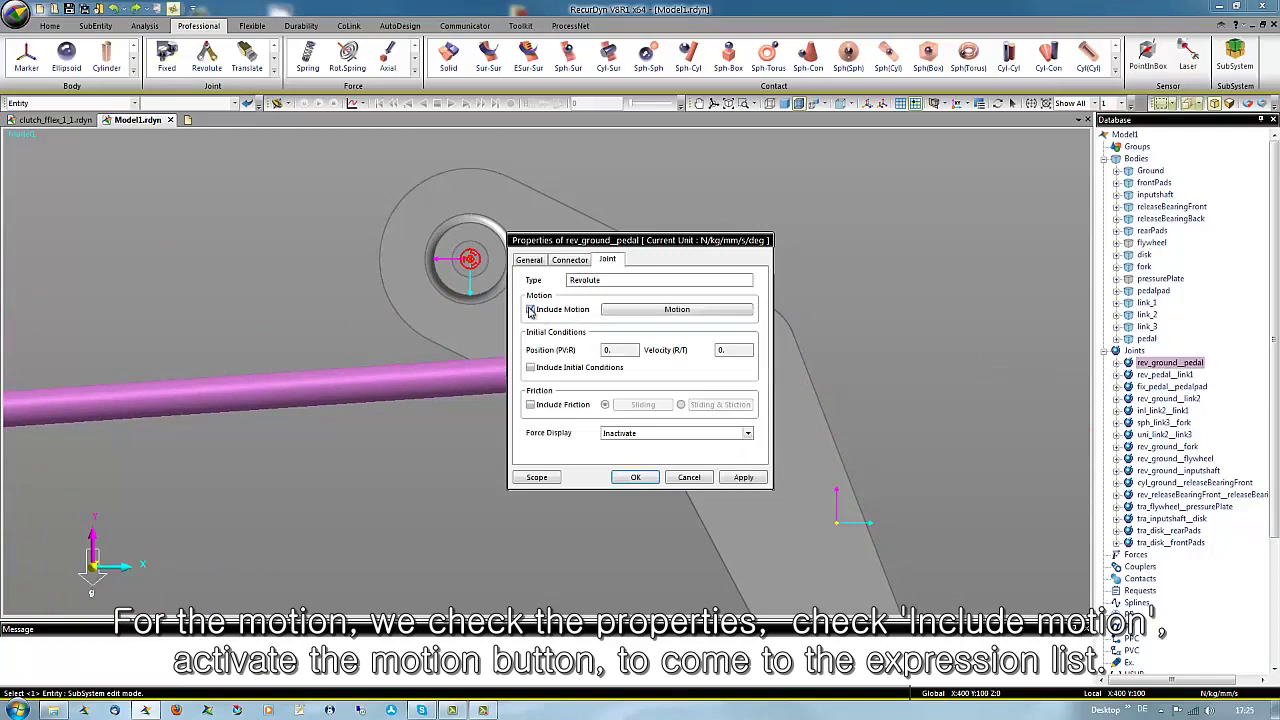
pyautogui.click(676, 312)
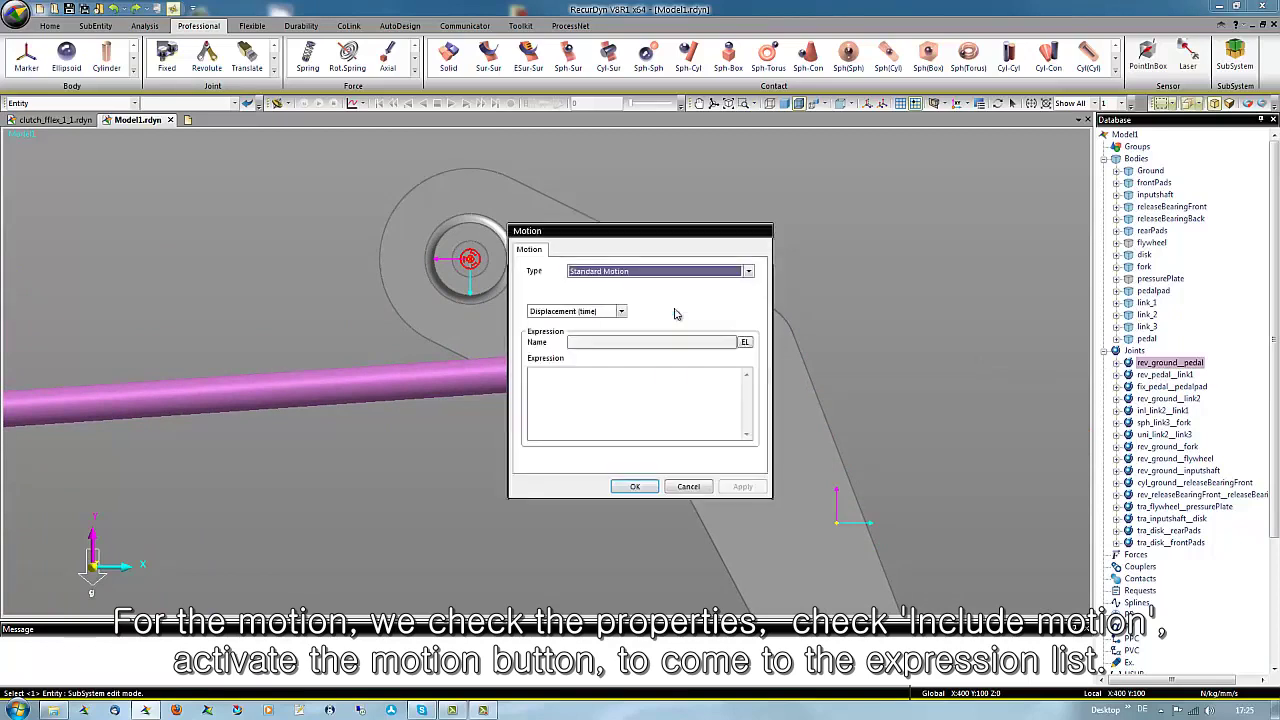
pyautogui.click(745, 342)
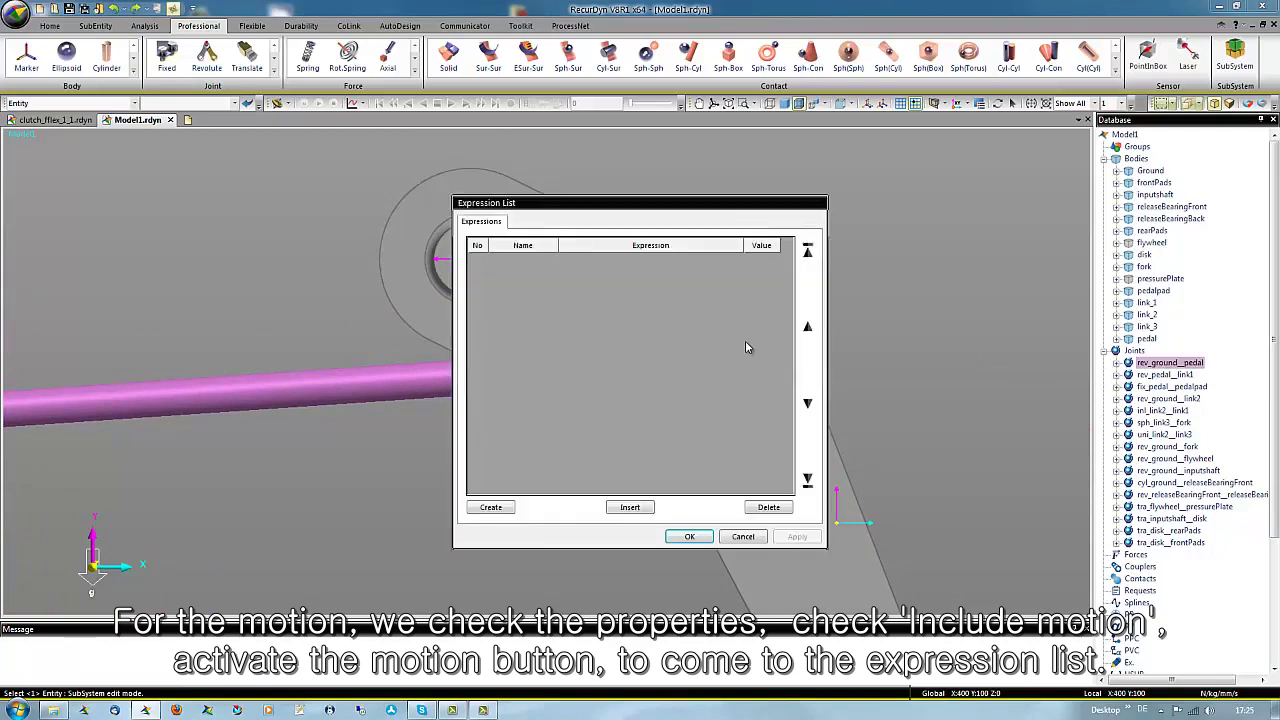
pyautogui.click(491, 507)
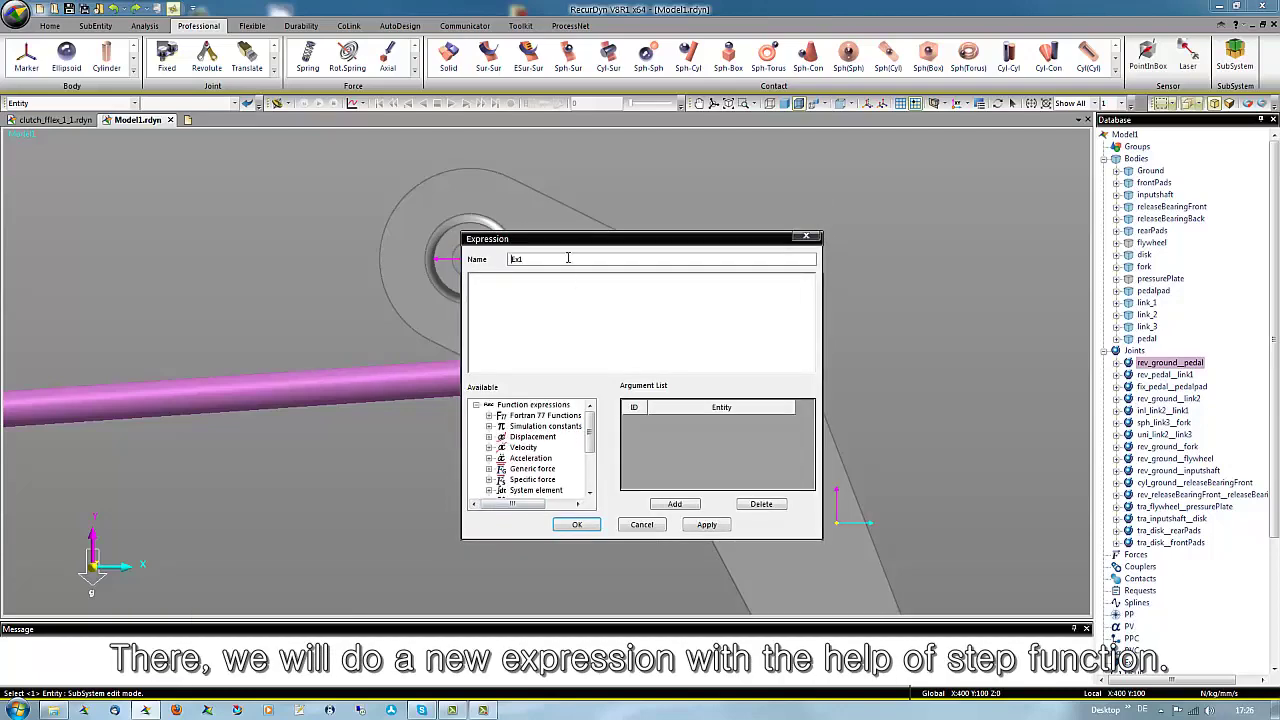
# - Define Ex1 as step(time,0,0,0.2,75D) - step(time,0.2,0,0.8,75D) and confirm it
pyautogui.moveTo(658, 241); pyautogui.dragTo(824, 216)
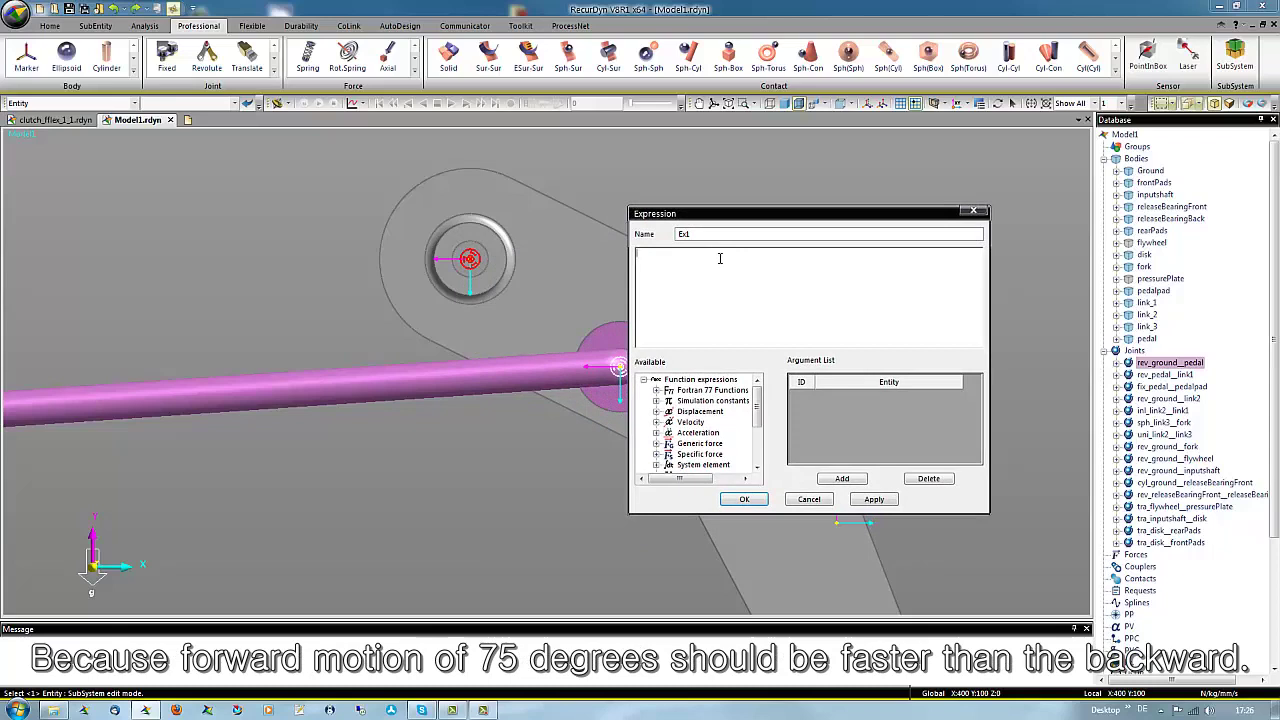
pyautogui.write('tep(')
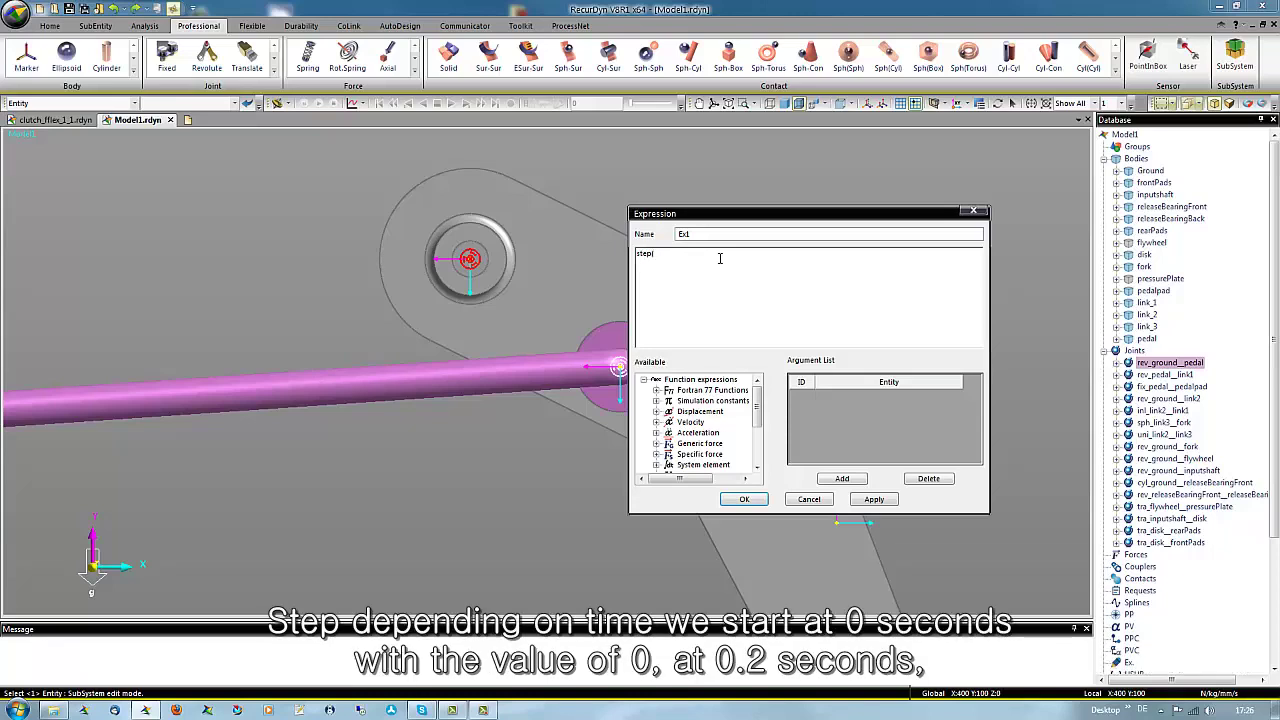
pyautogui.write('time,0,0,0.2,7')
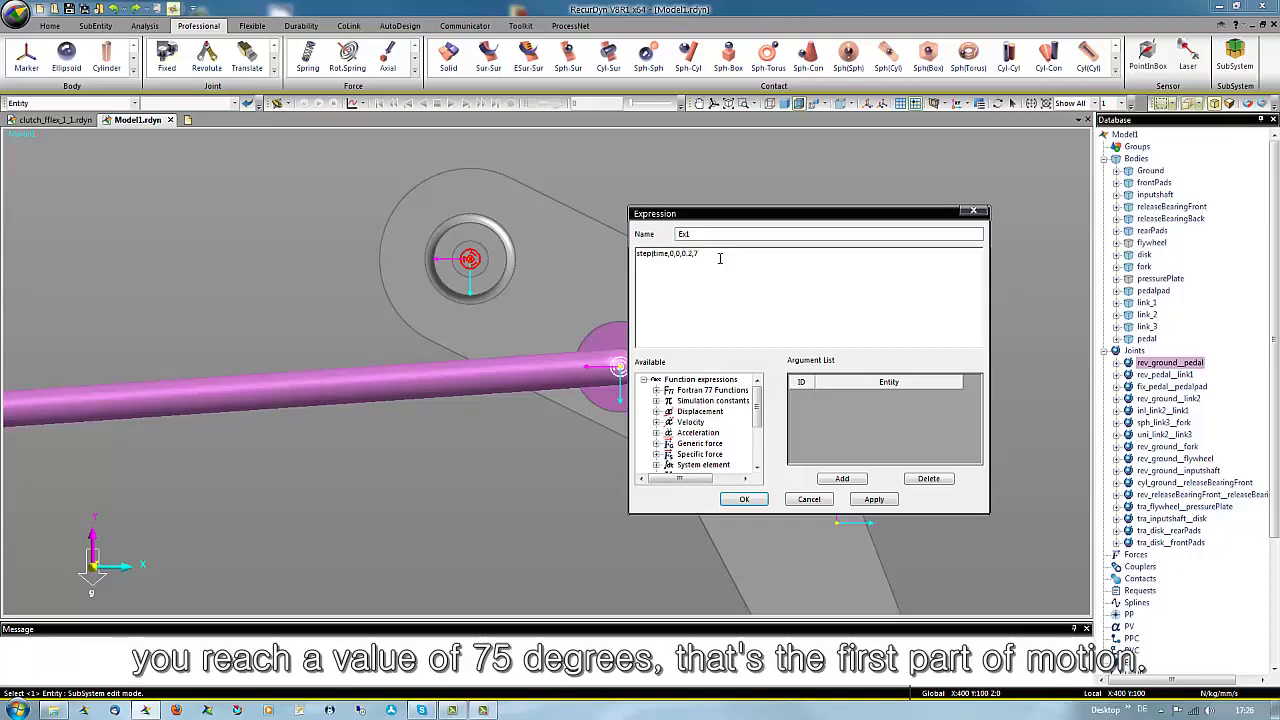
pyautogui.write('5D) -')
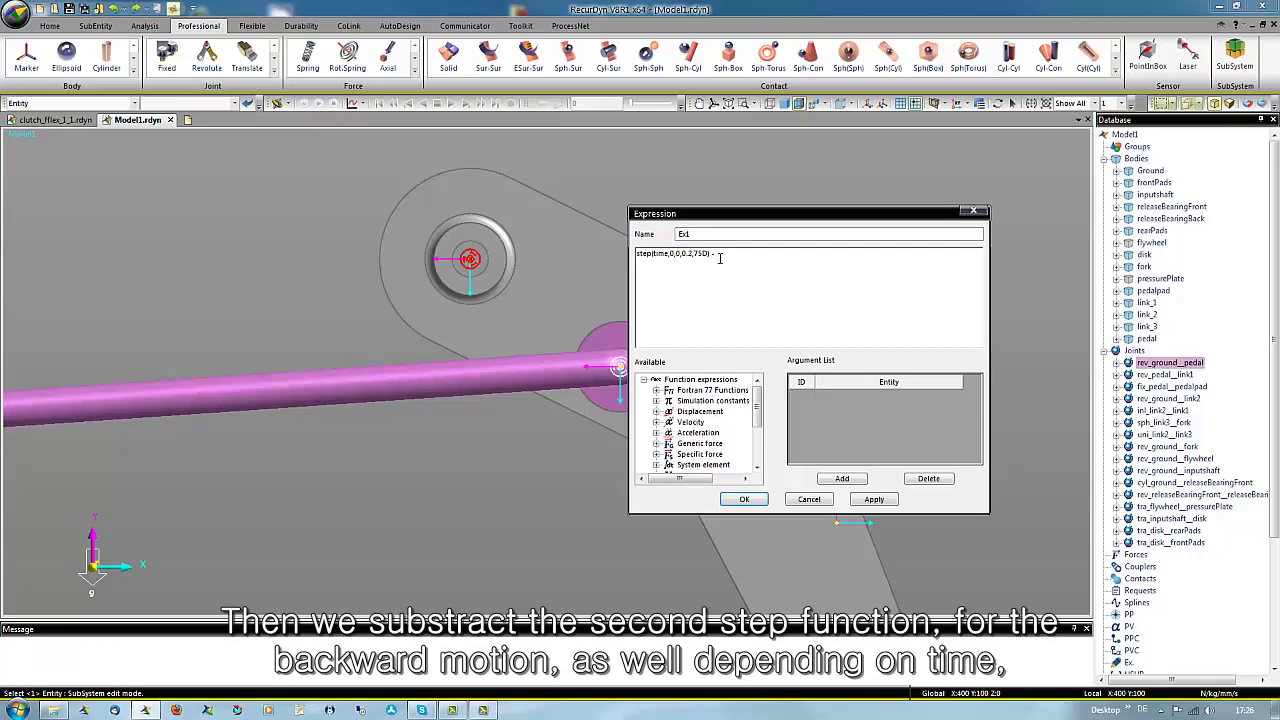
pyautogui.write('tep')
pyautogui.press('BackSpace')
pyautogui.write('(time,')
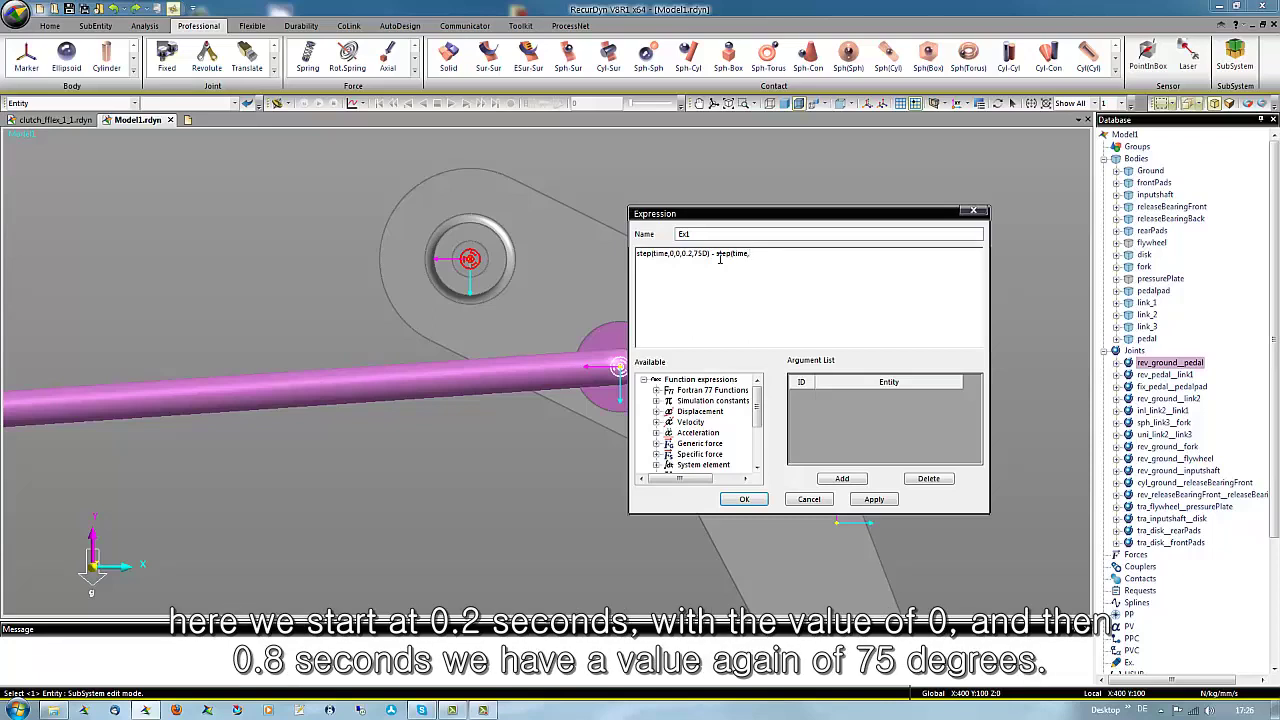
pyautogui.write('0.2,0,0.8,75D)')
pyautogui.click(748, 501)
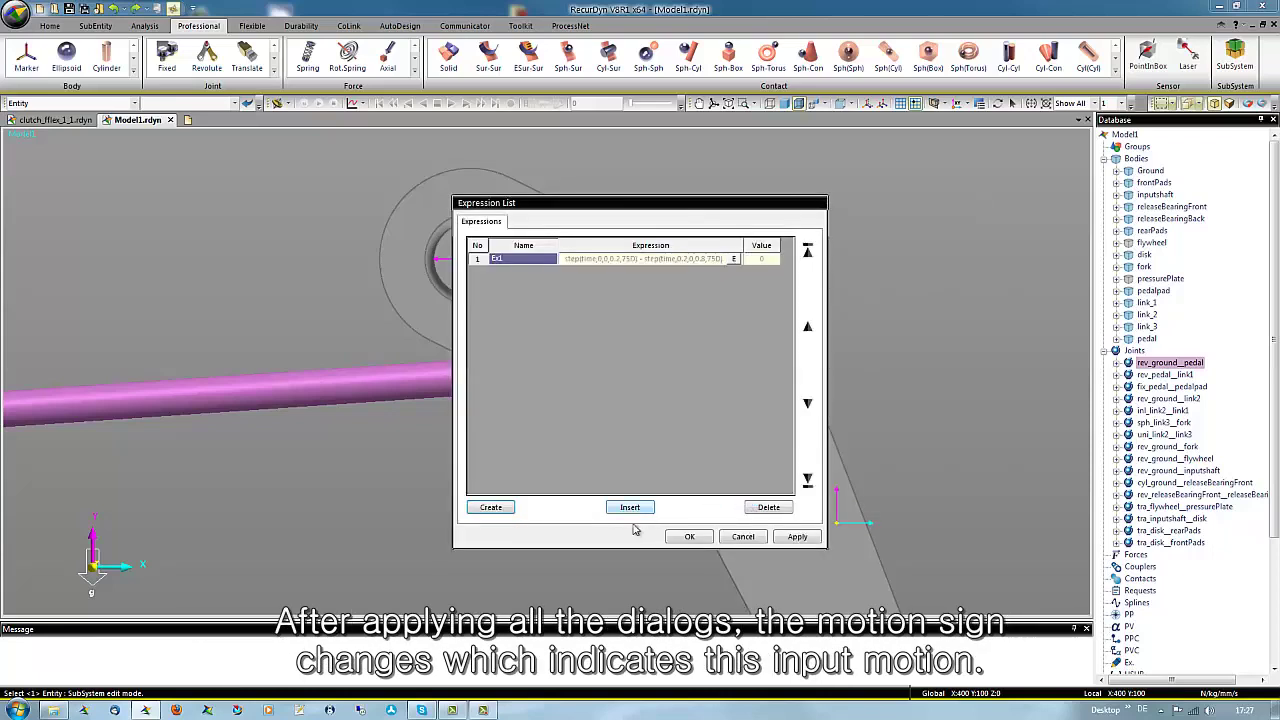
# - Apply Ex1 as rev_ground_pedal's motion, closing the Expression List, Motion and Properties dialogs
pyautogui.click(688, 537)
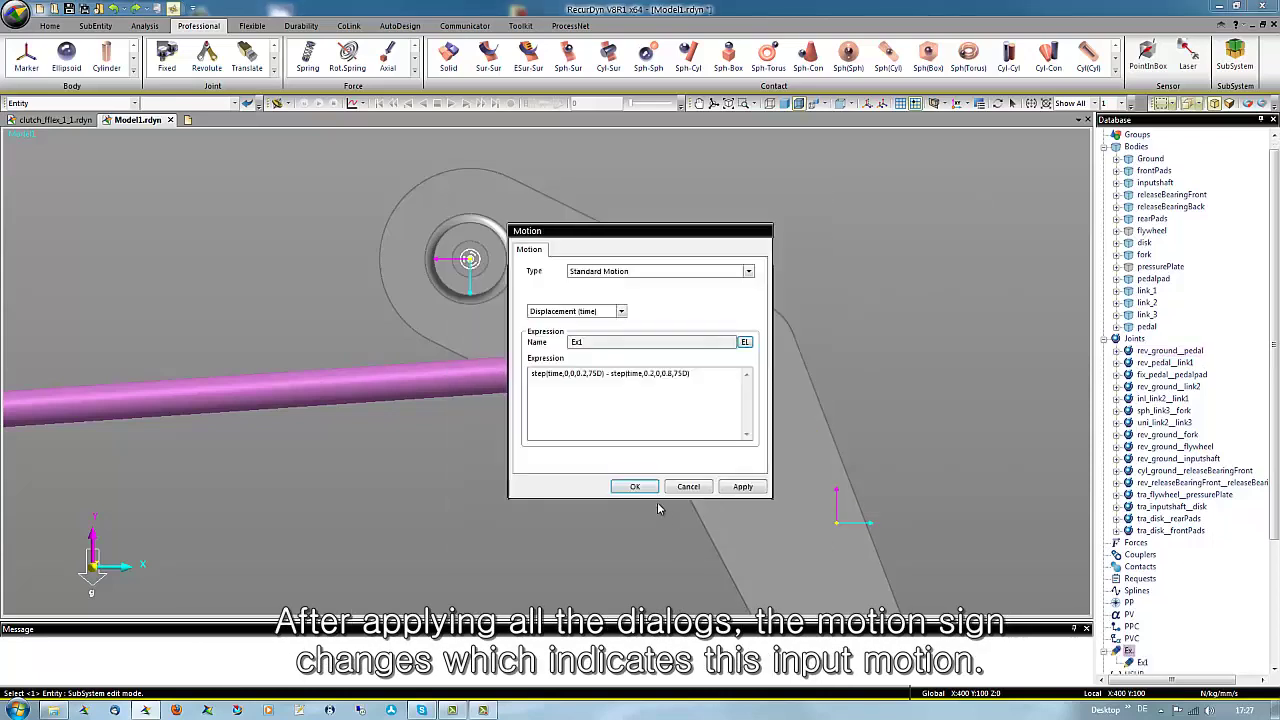
pyautogui.click(632, 489)
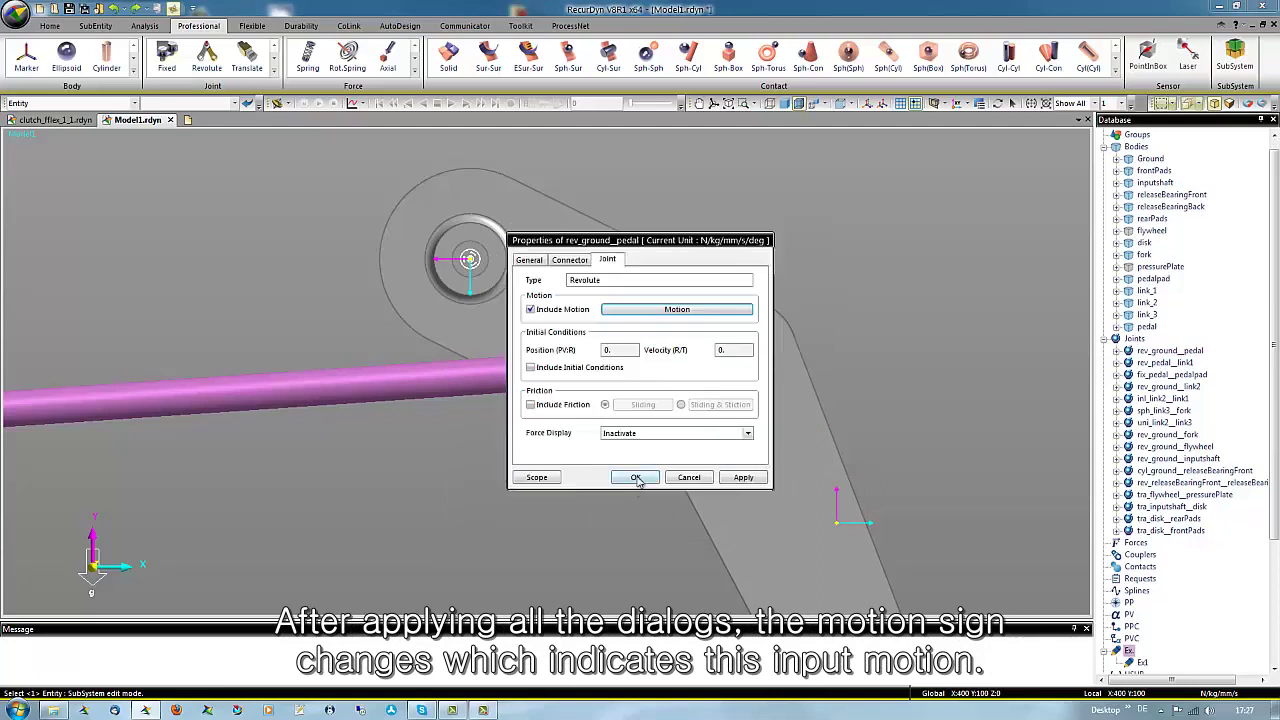
pyautogui.click(638, 479)
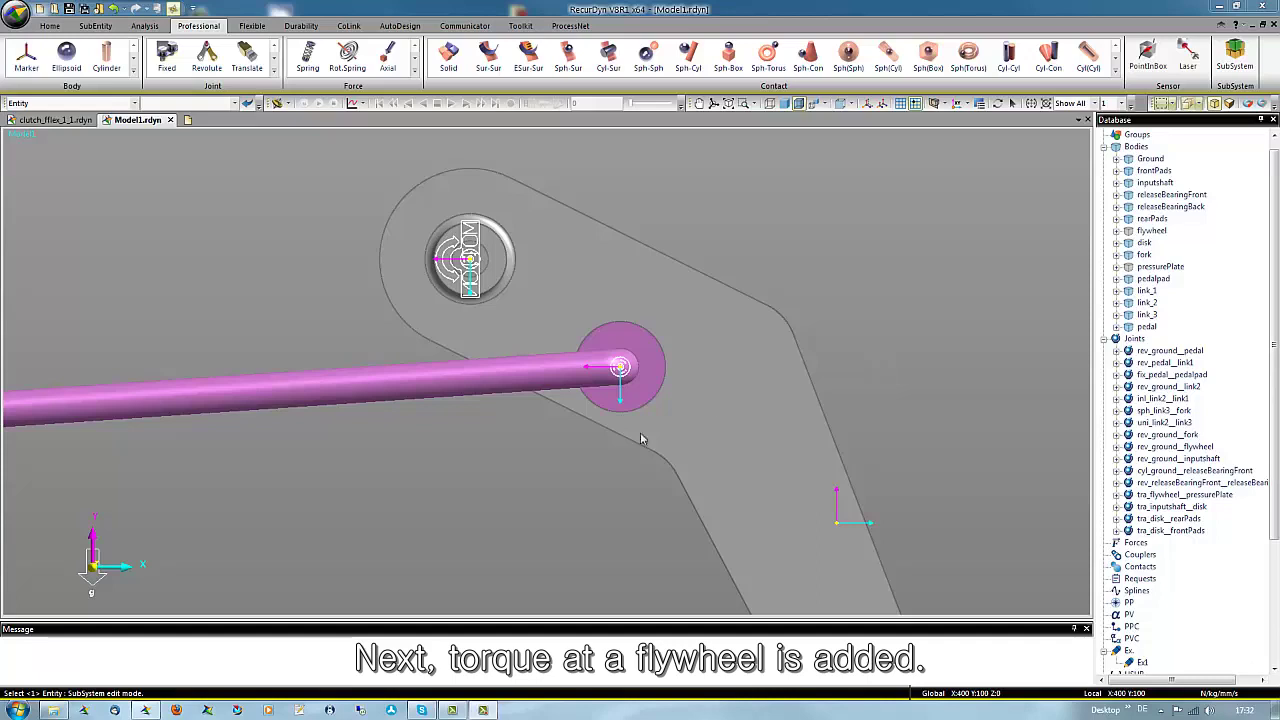
pyautogui.moveTo(535, 461); pyautogui.dragTo(290, 408, button='middle')
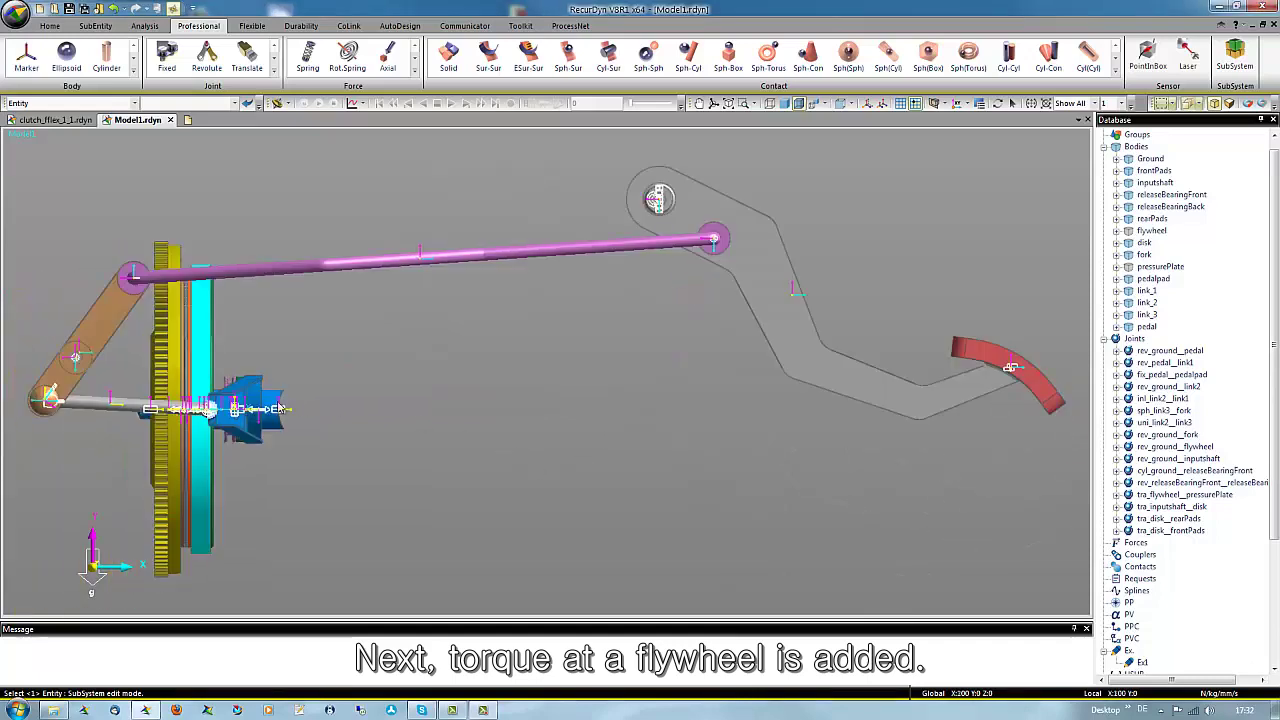
# - Zoom to the hub and create RotationalAxial1 on the flywheel's revolute joint using the Joint method
pyautogui.press('z')
pyautogui.moveTo(110, 380); pyautogui.dragTo(238, 446)
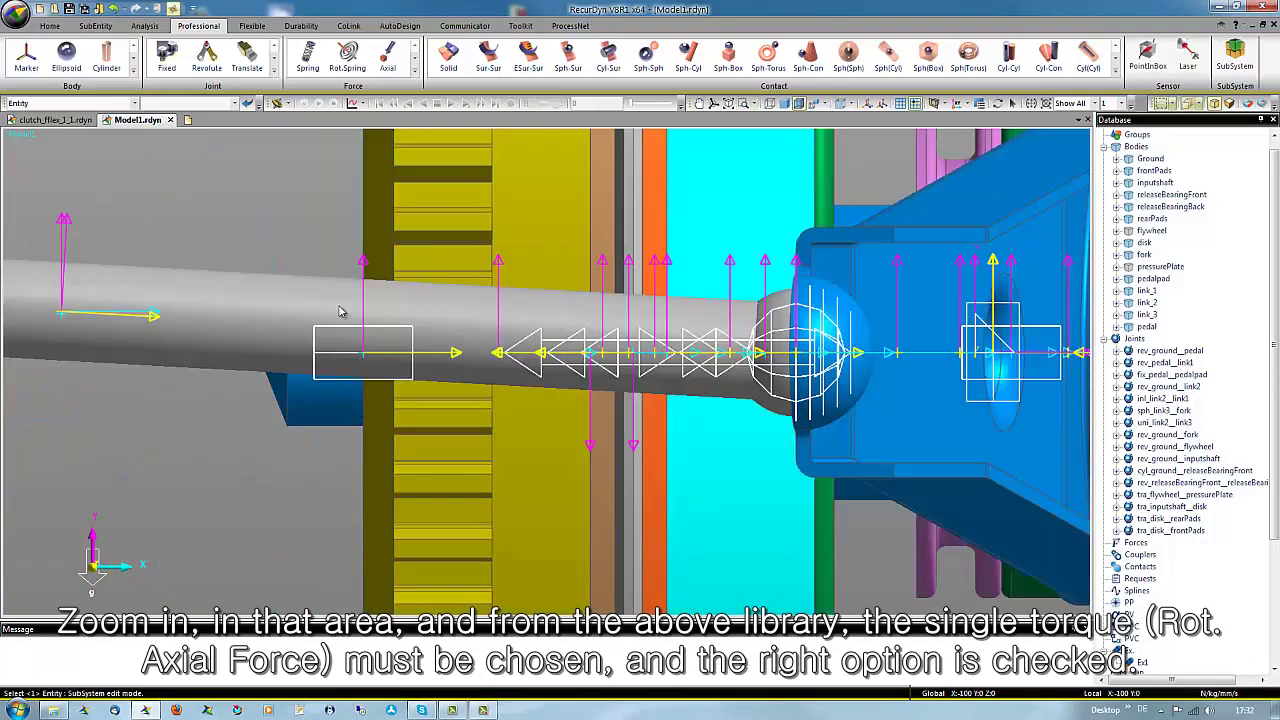
pyautogui.click(415, 78)
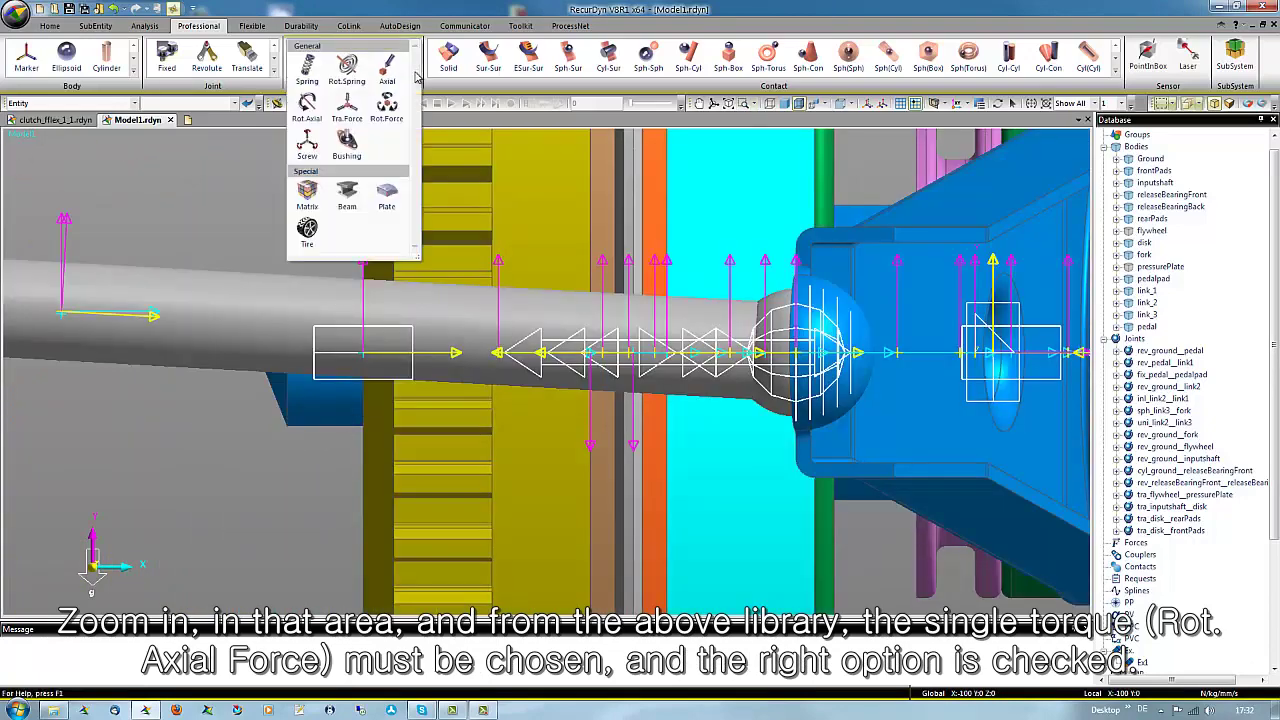
pyautogui.click(307, 108)
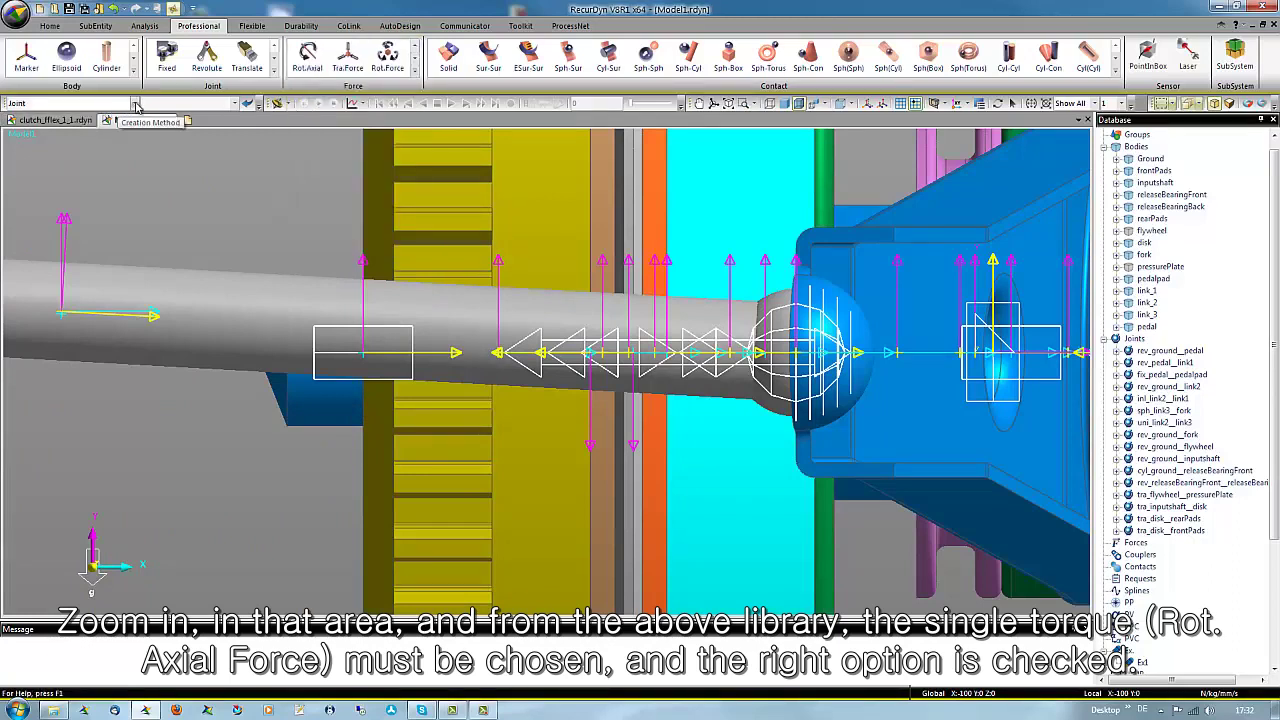
pyautogui.click(135, 104)
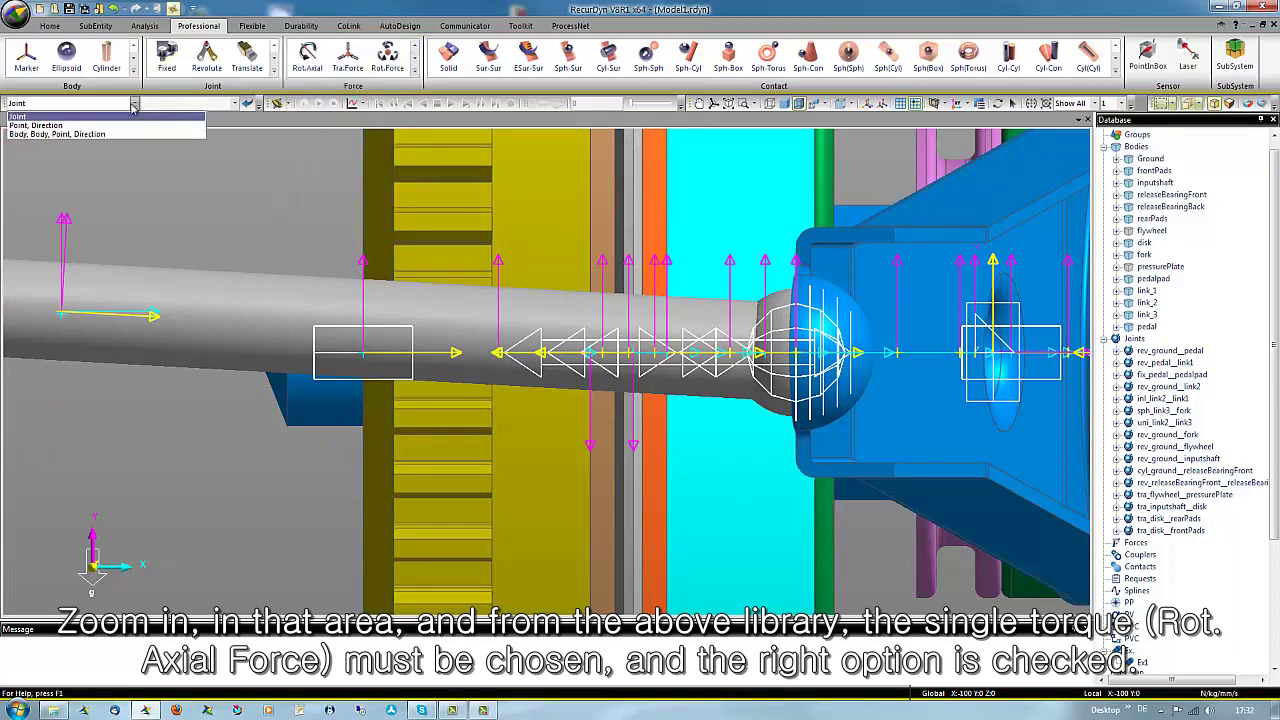
pyautogui.click(52, 117)
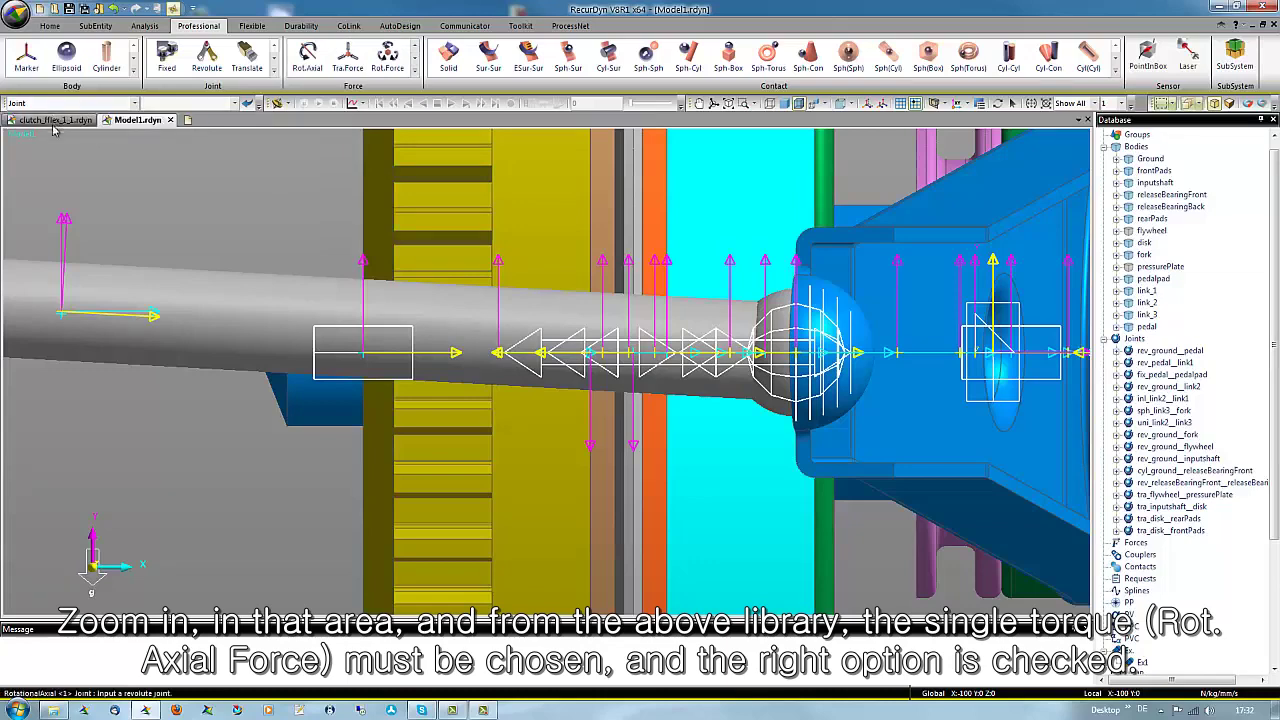
pyautogui.click(325, 358)
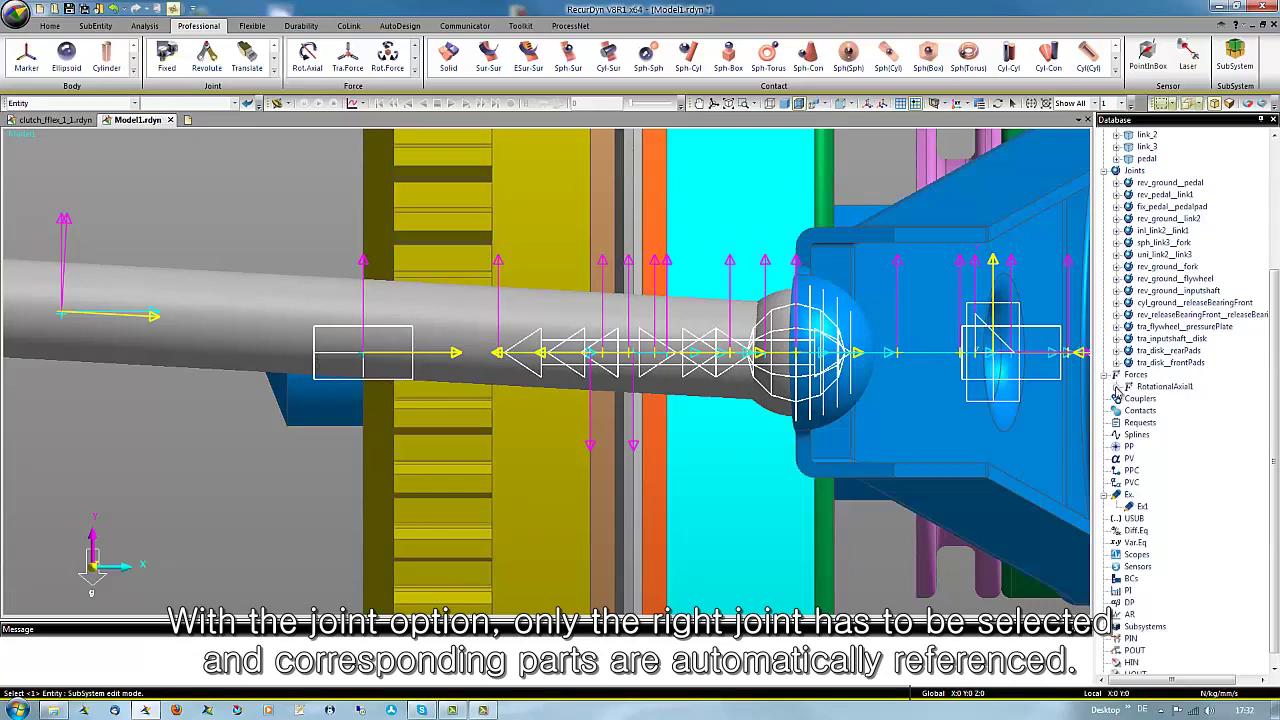
pyautogui.click(1116, 388)
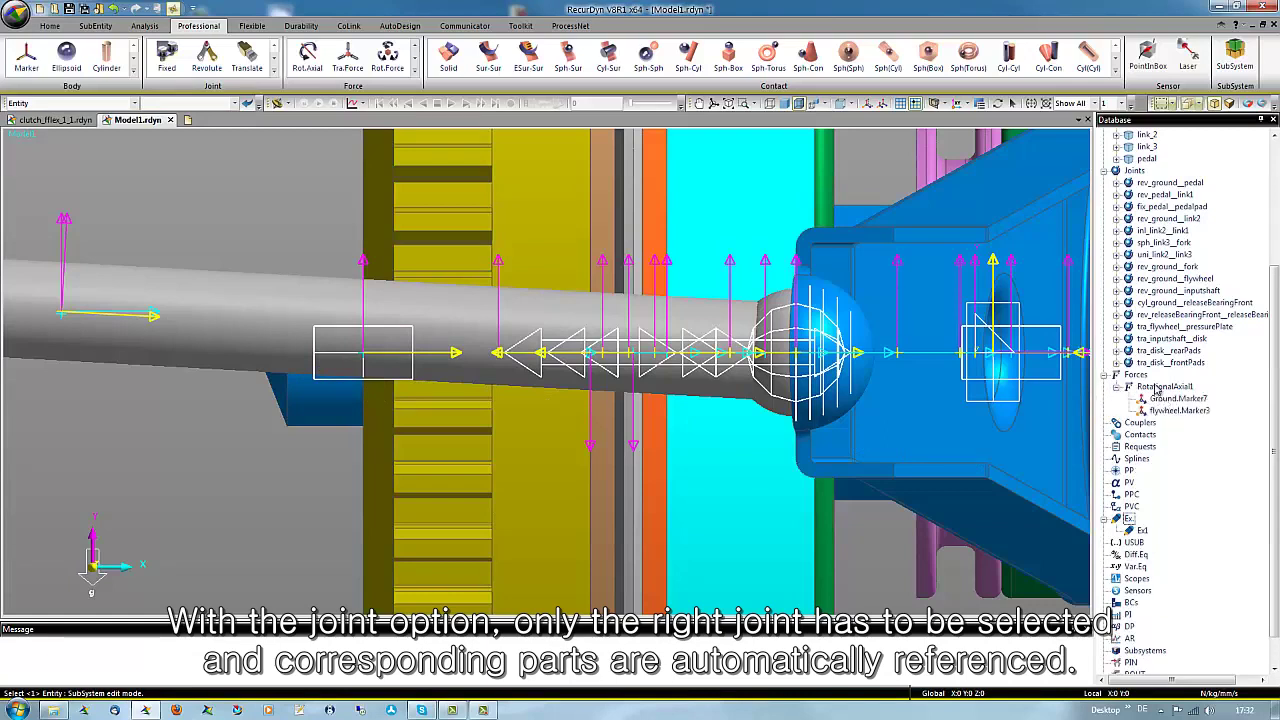
pyautogui.rightClick(1160, 388)
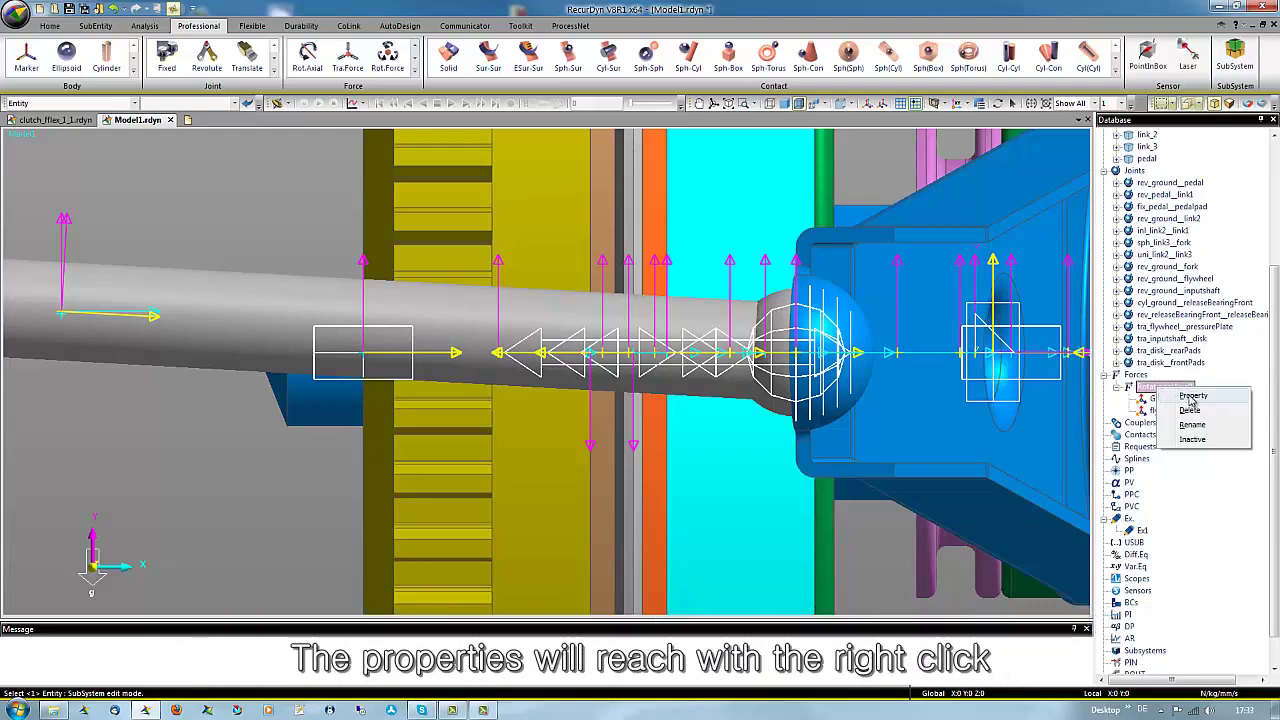
# - From RotationalAxial1's properties, create expression Ex2 and begin its formula step(time,0.2,0,0.35,..
pyautogui.click(1193, 396)
pyautogui.moveTo(610, 244); pyautogui.dragTo(680, 248)
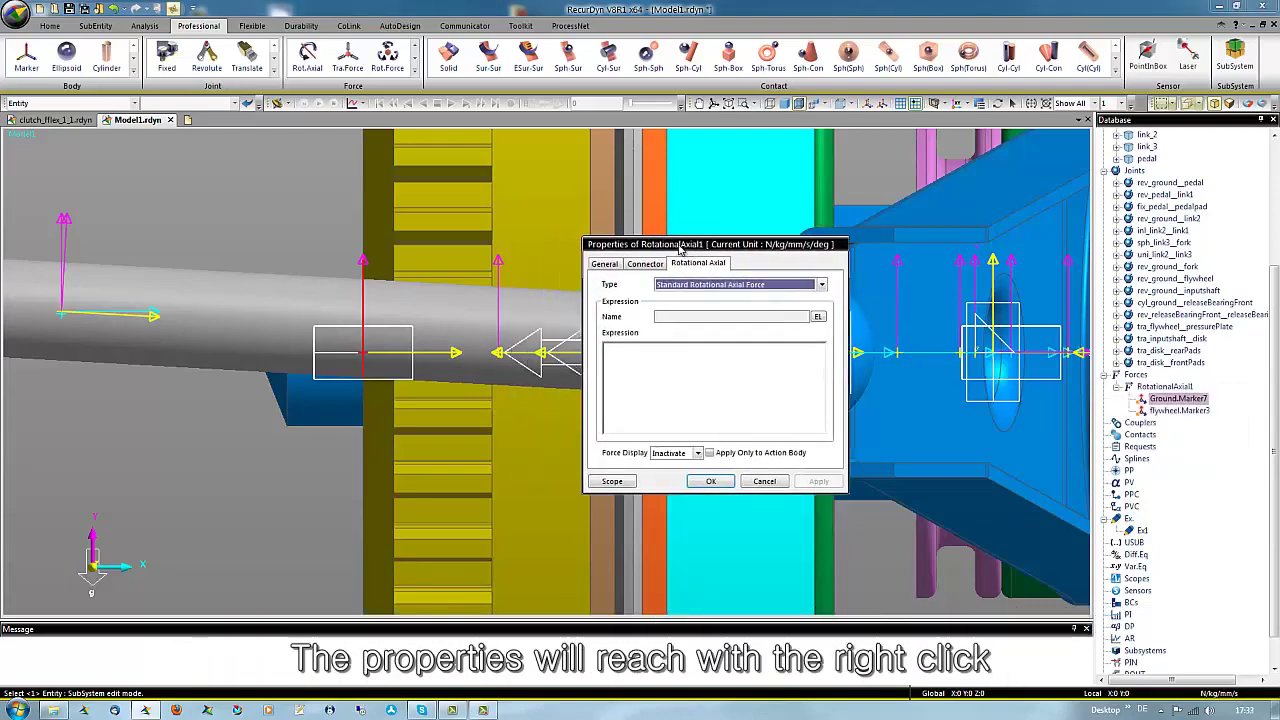
pyautogui.click(818, 317)
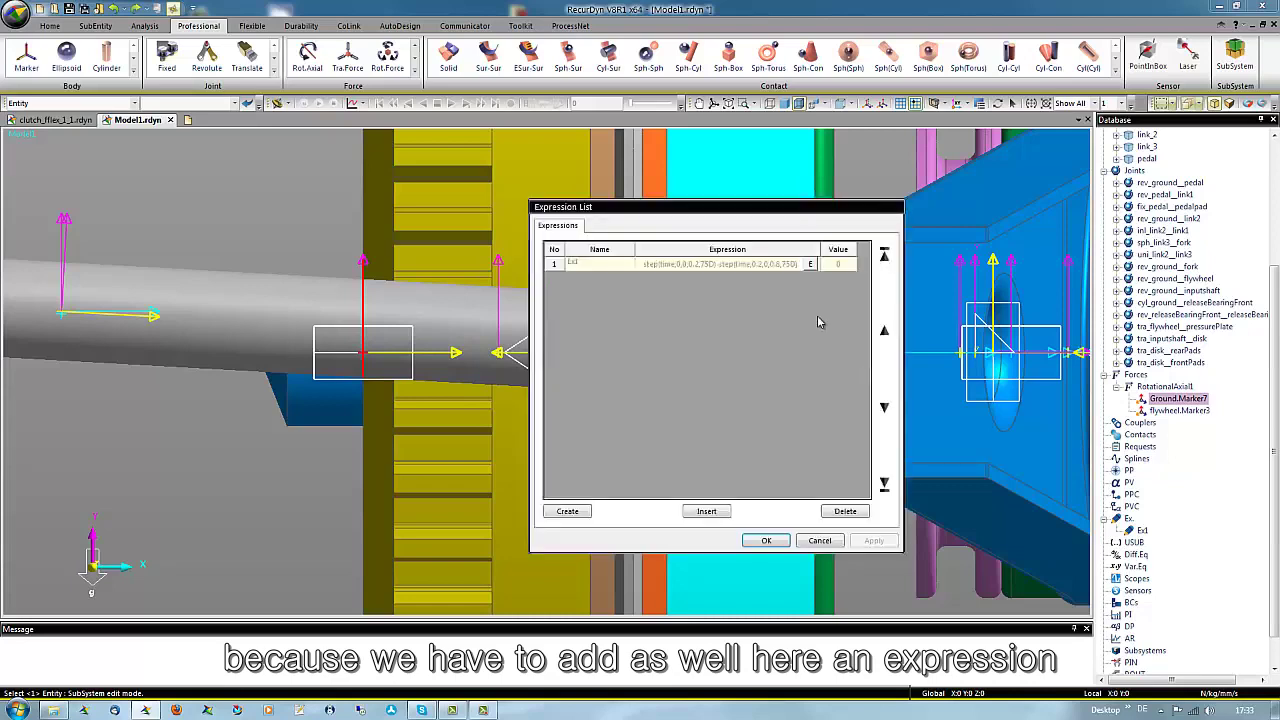
pyautogui.click(567, 512)
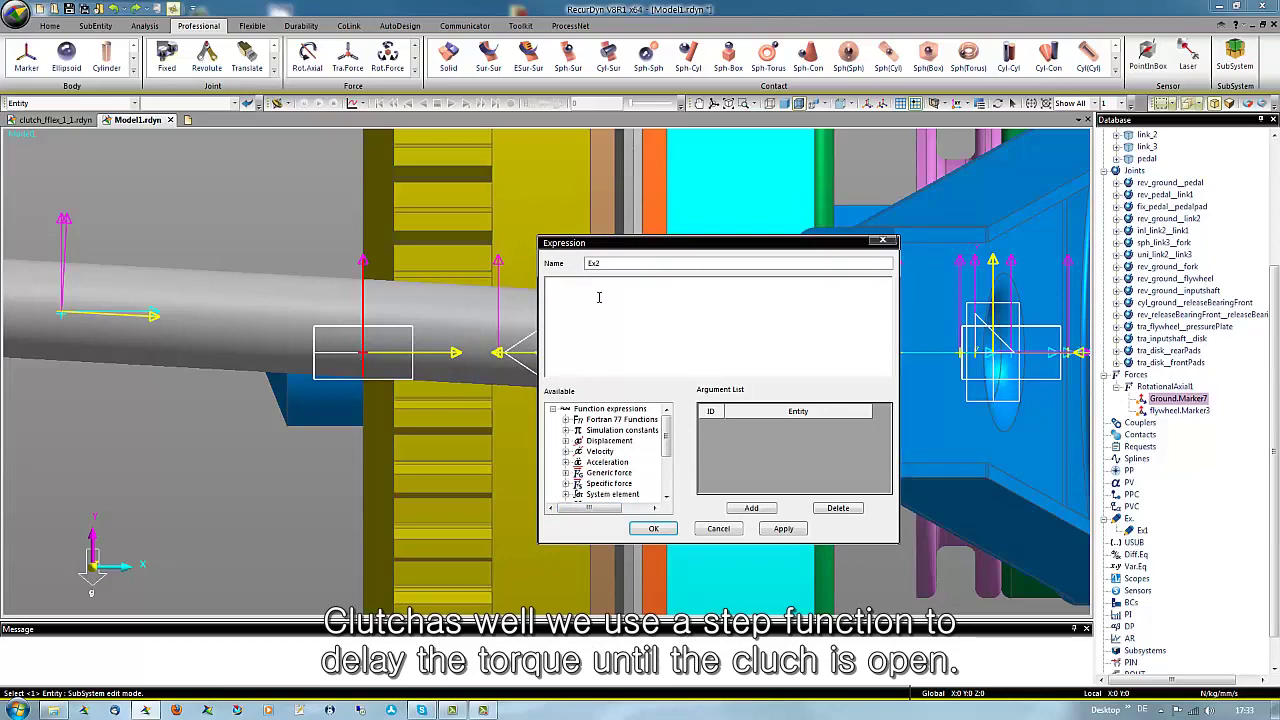
pyautogui.write('step(time,')
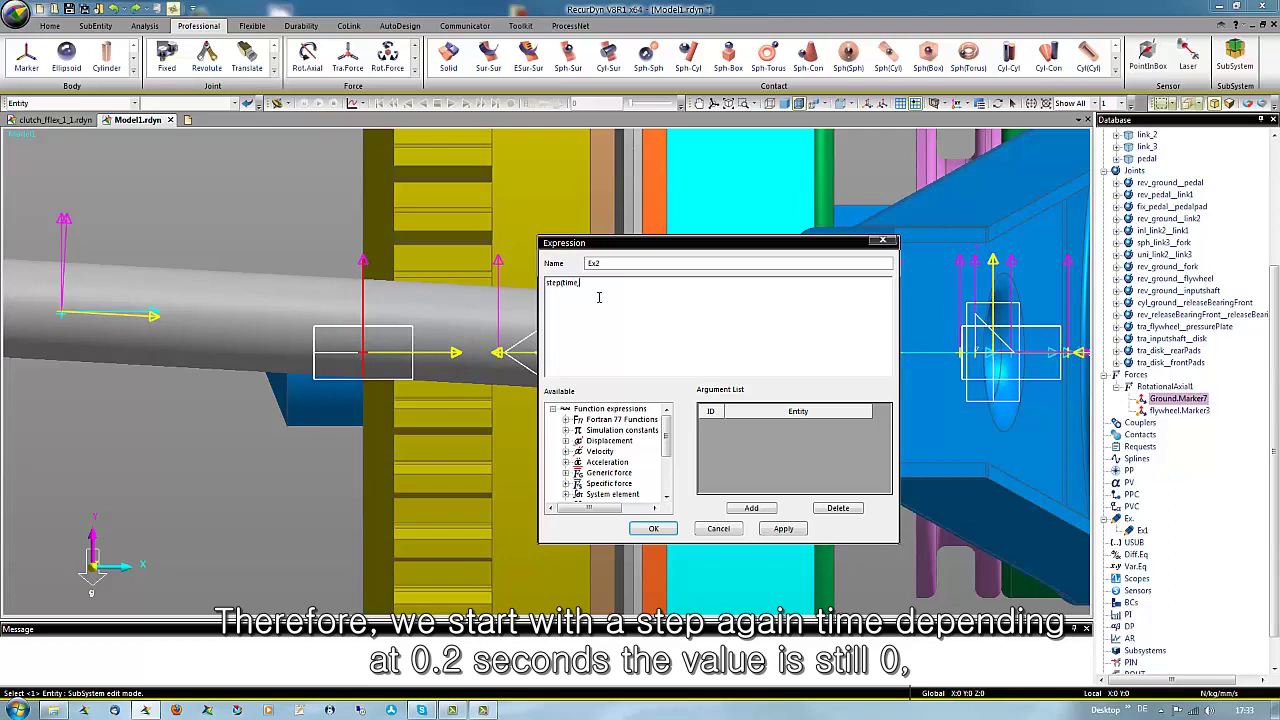
pyautogui.write('0.2,0,0.35')
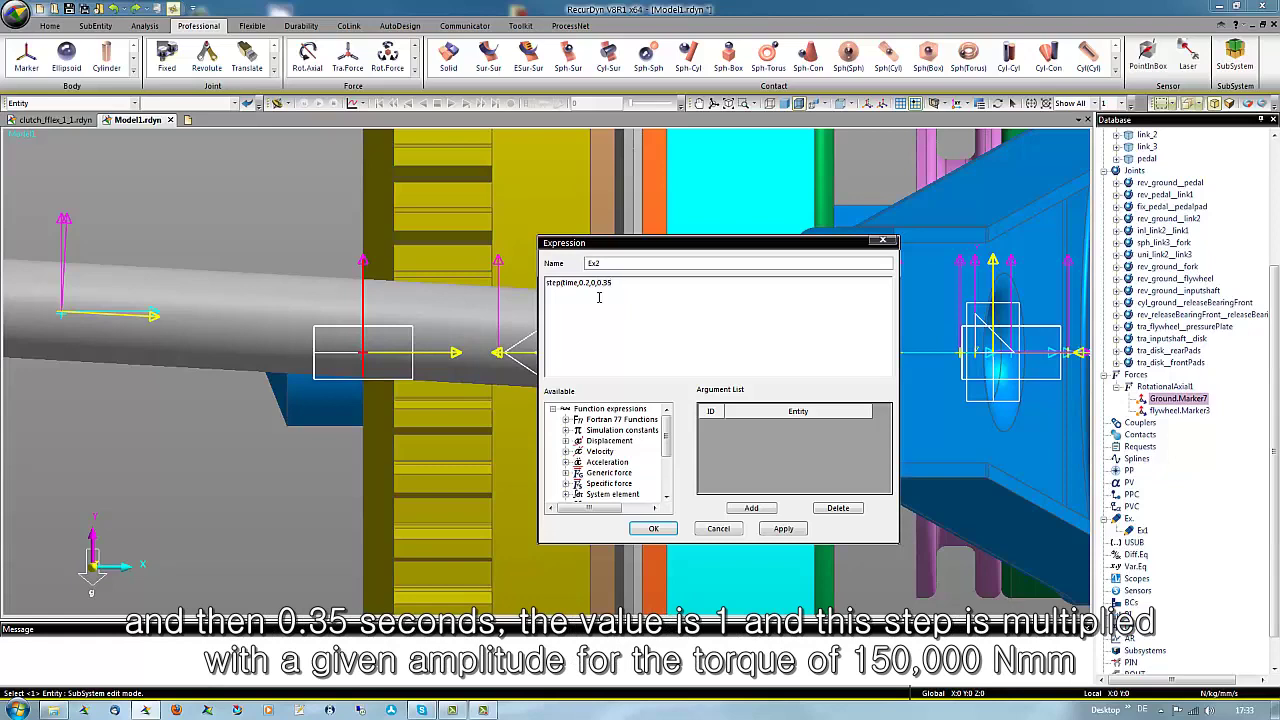
pyautogui.write(',1) * 150000')
# - Confirm Ex2 and apply it as RotationalAxial1's torque on the flywheel joint
pyautogui.click(653, 530)
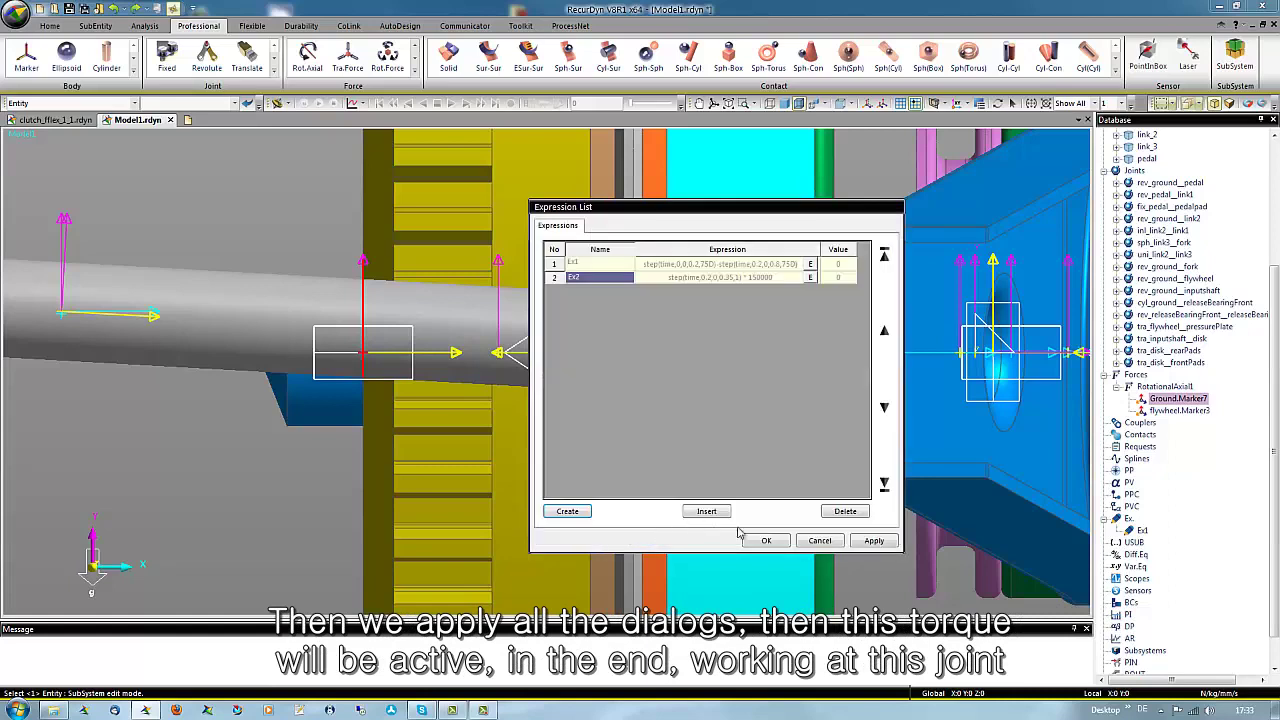
pyautogui.click(767, 541)
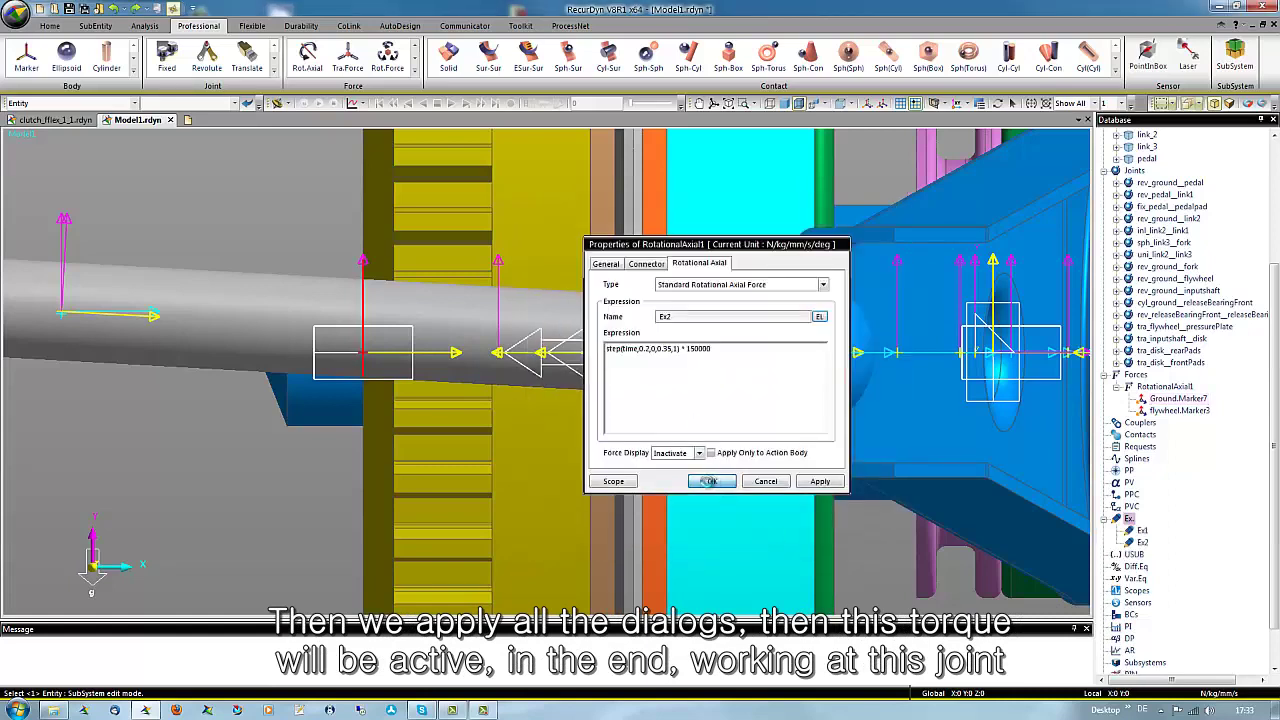
pyautogui.click(712, 482)
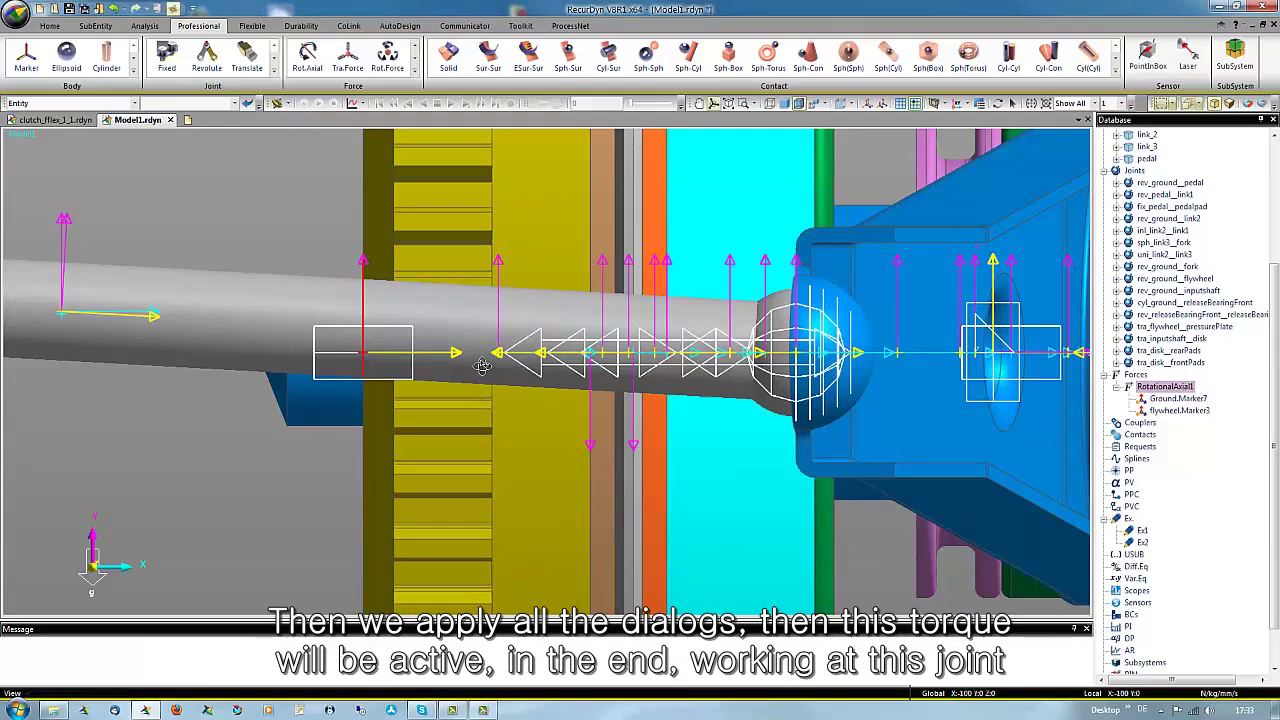
pyautogui.moveTo(480, 366)
pyautogui.mouseDown(button='middle')
pyautogui.moveTo(458, 365)
pyautogui.moveTo(545, 300)
pyautogui.mouseUp(button='middle')
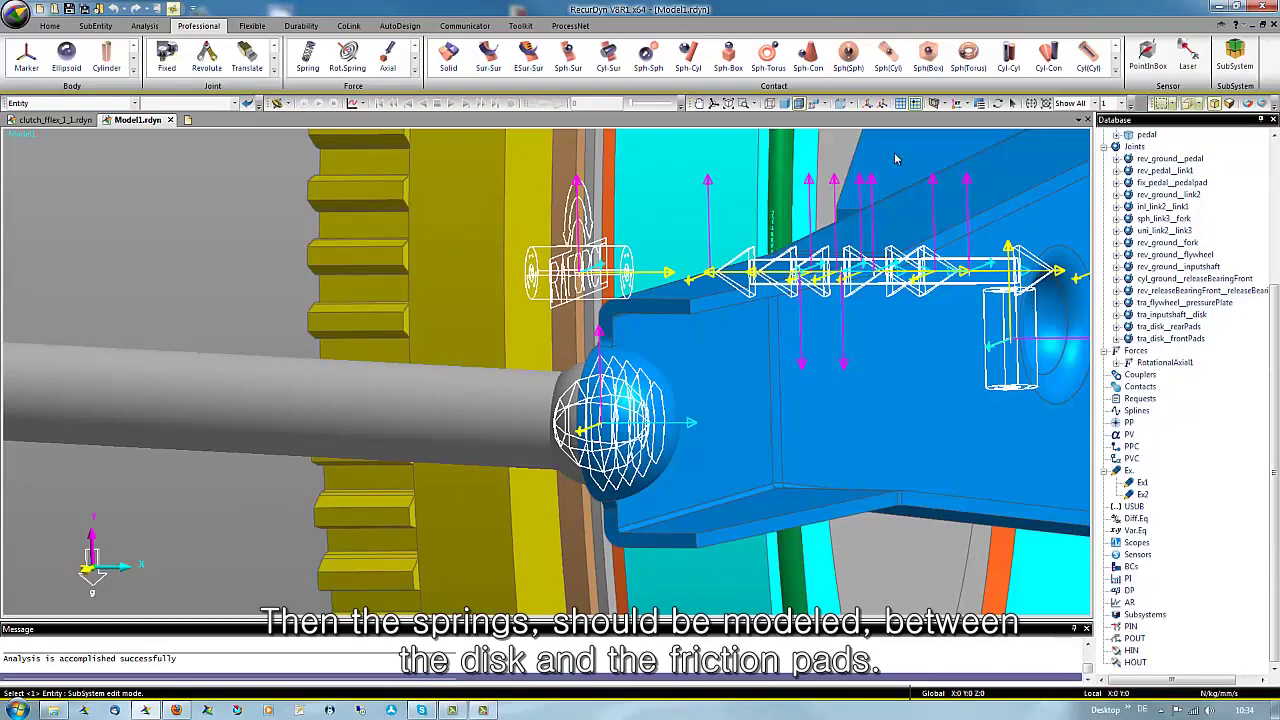
# - Switch to the back view and change the render mode from Shade With Wire
pyautogui.click(852, 105)
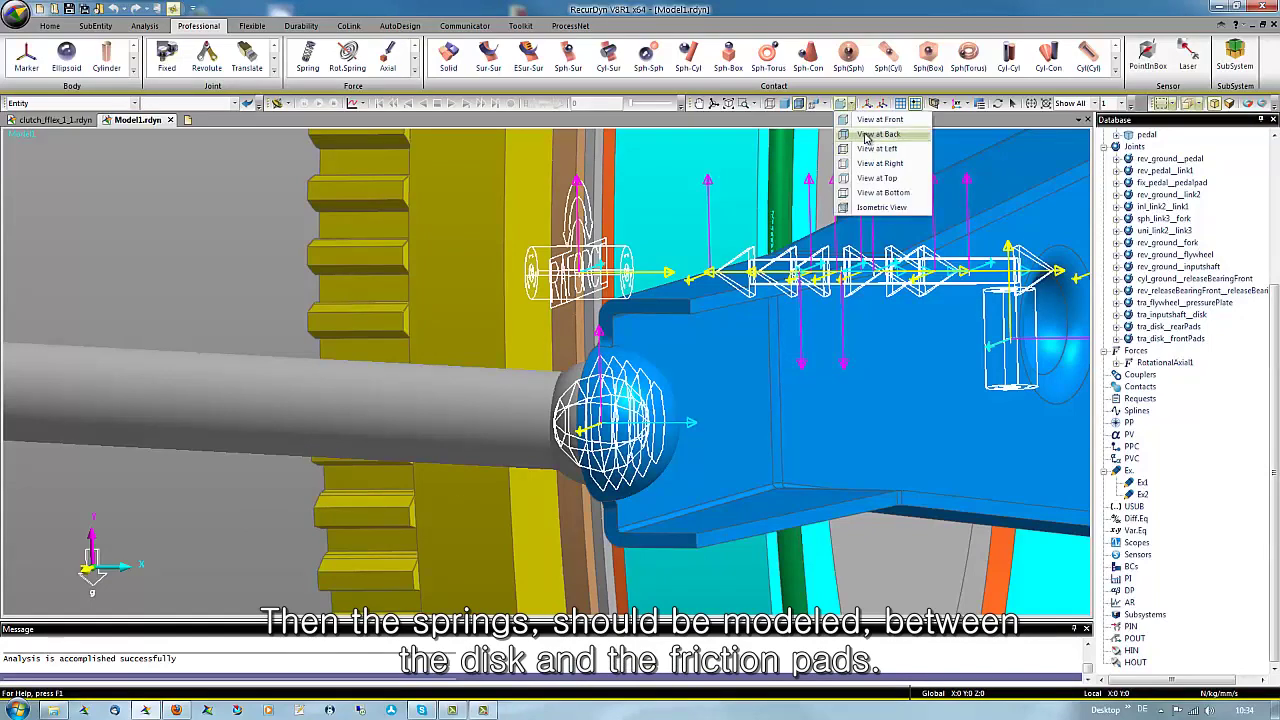
pyautogui.click(877, 134)
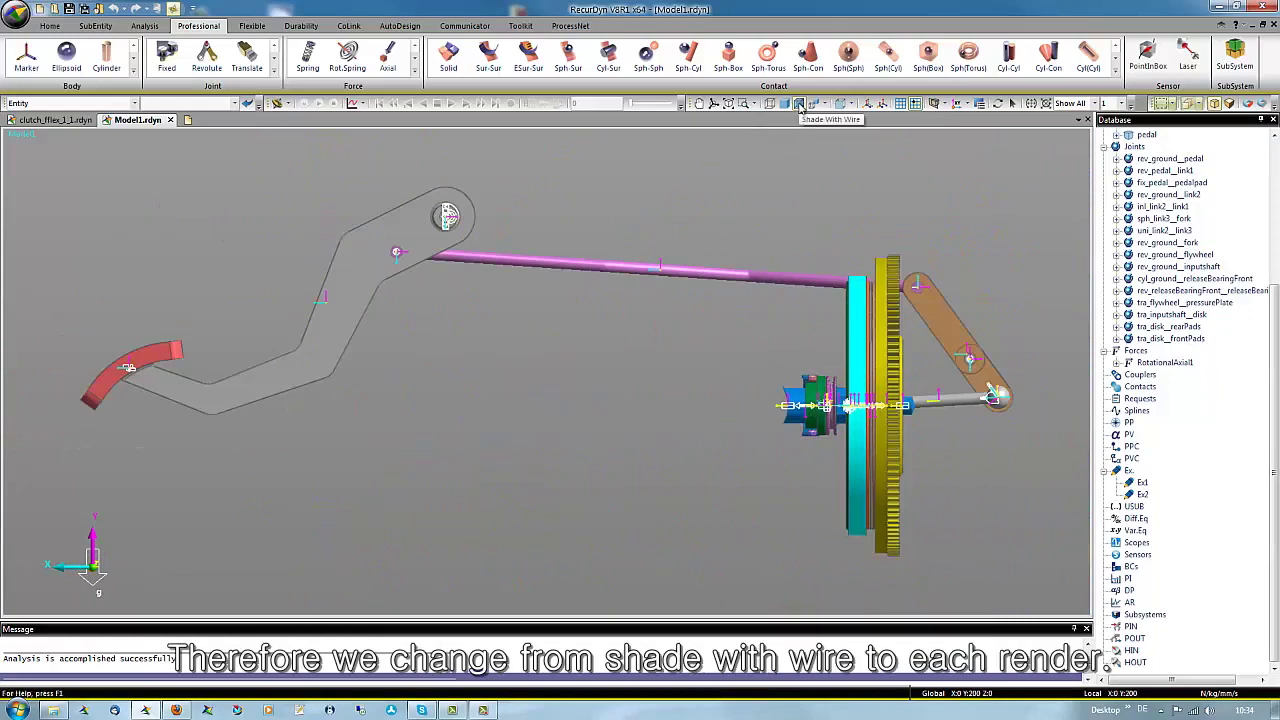
pyautogui.click(813, 104)
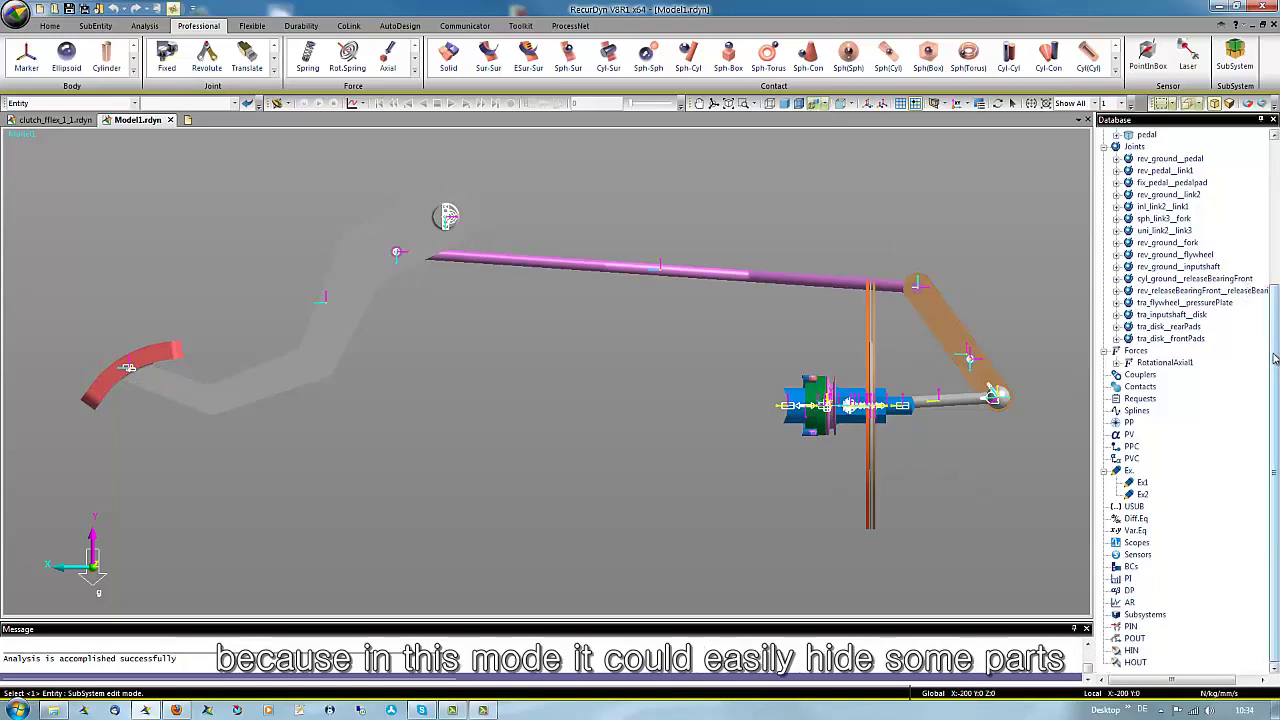
pyautogui.scroll(6, 1275, 358)
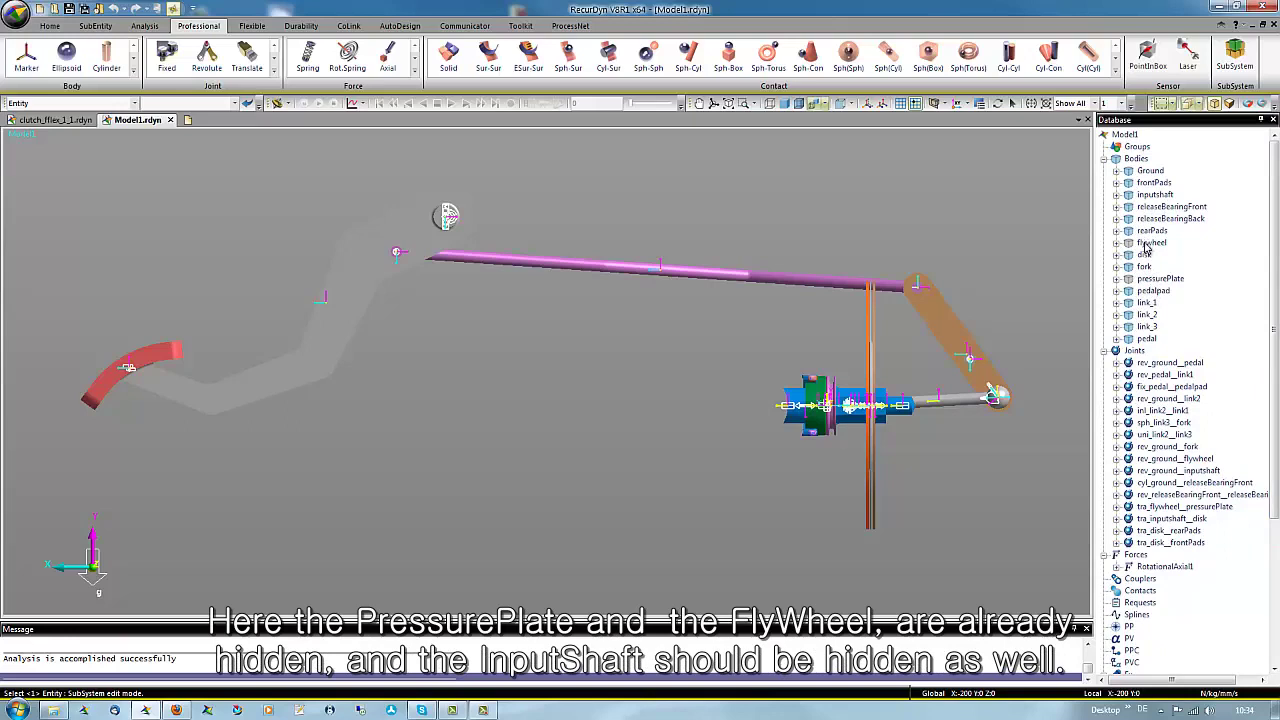
# - Hide the inputshaft body and zoom into the disk and pad area
pyautogui.rightClick(1149, 195)
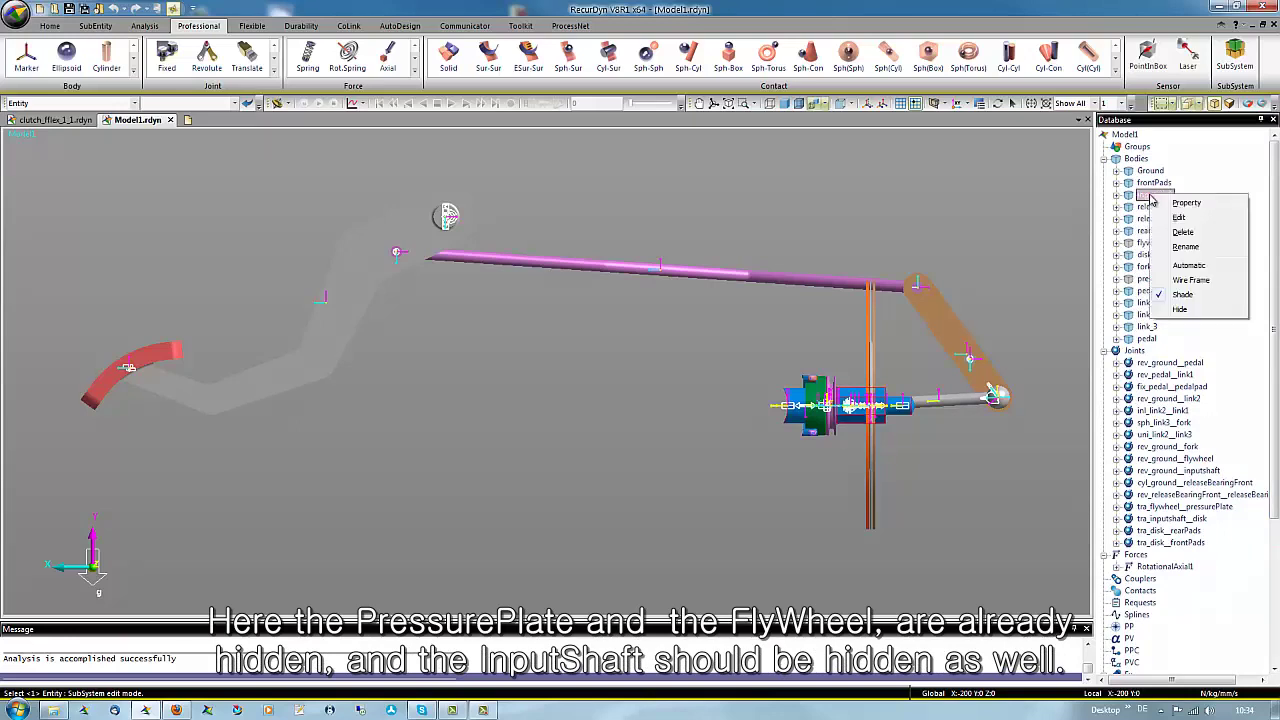
pyautogui.click(1180, 309)
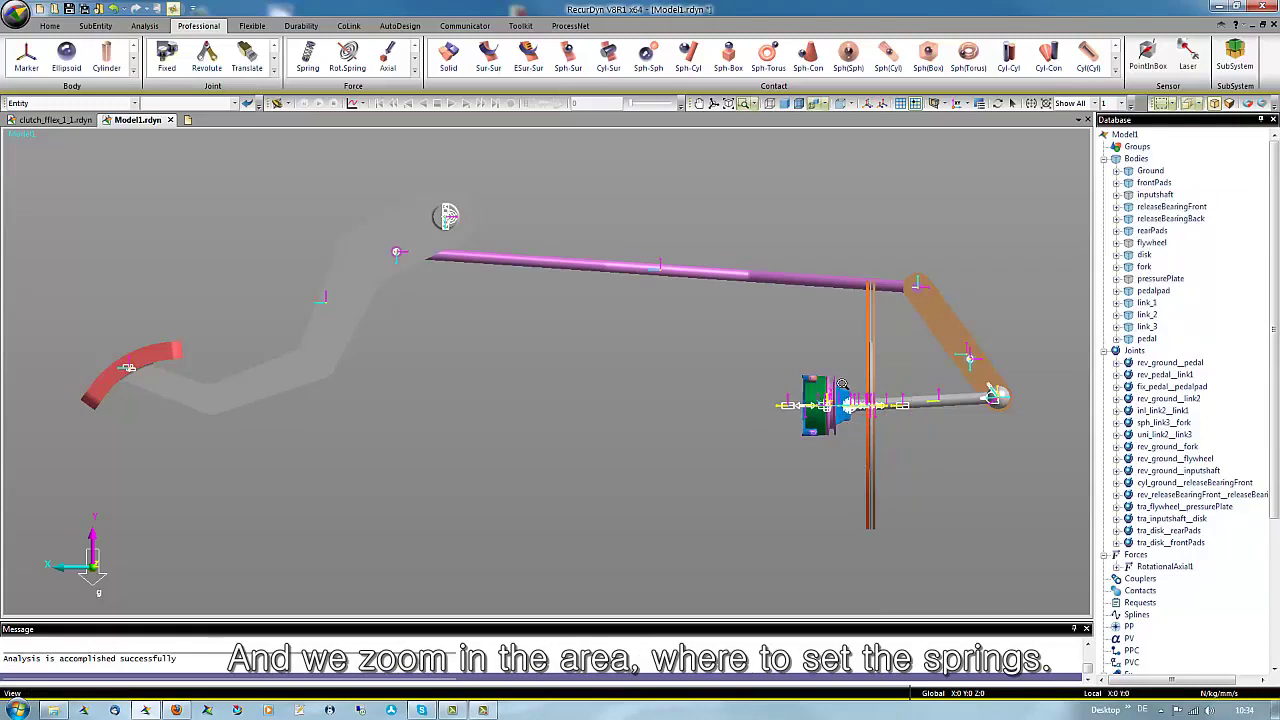
pyautogui.moveTo(840, 384); pyautogui.dragTo(906, 430)
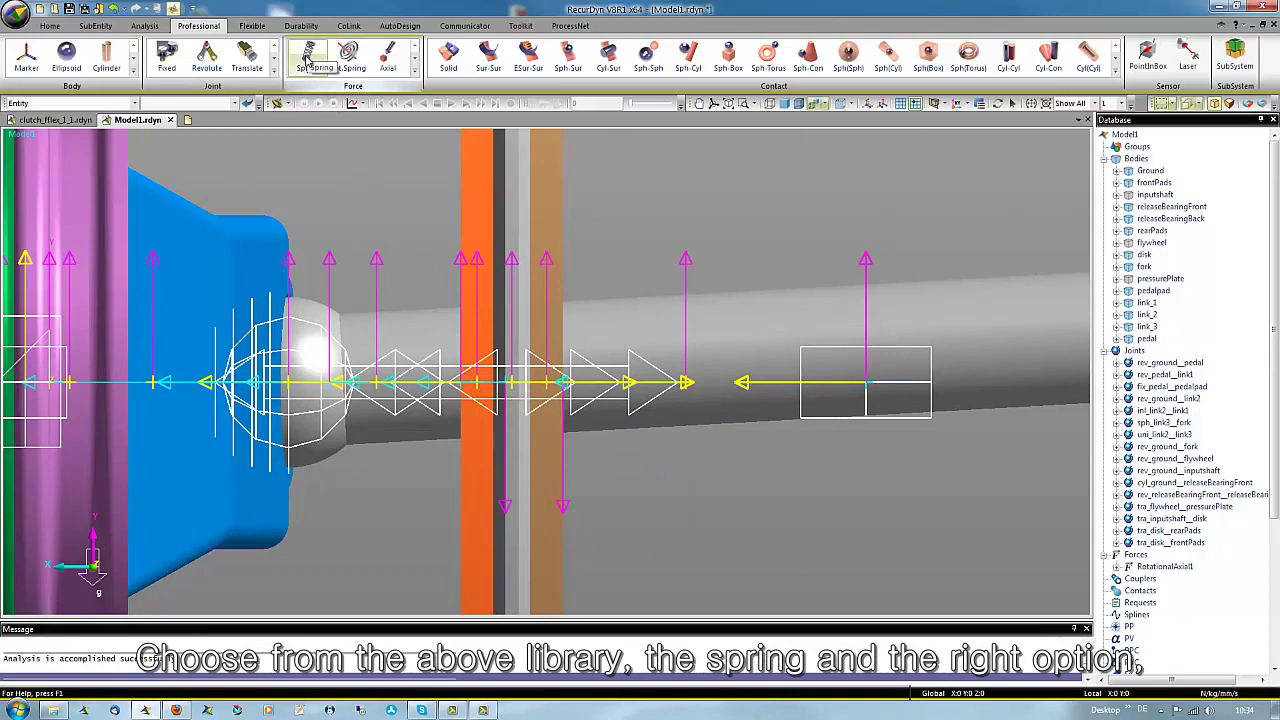
# - Create a spring from the disk marker to the pad marker using two bodies and two points
pyautogui.click(309, 58)
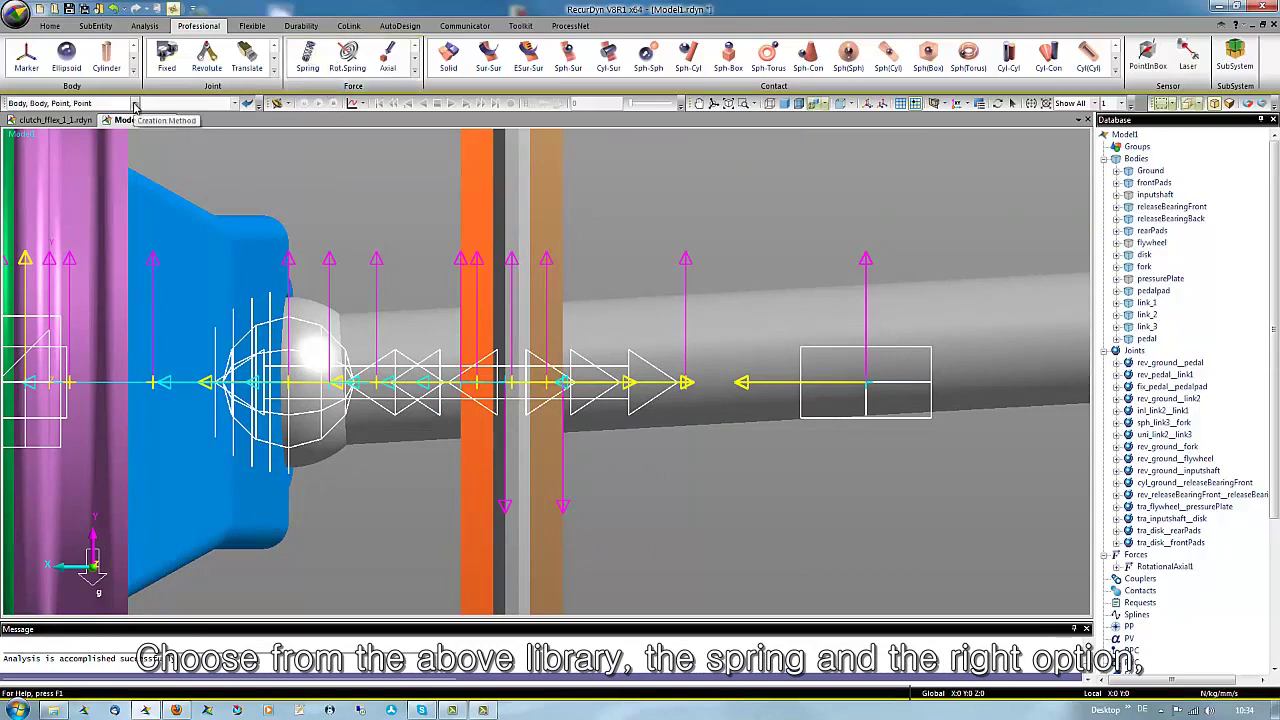
pyautogui.click(136, 103)
pyautogui.click(110, 127)
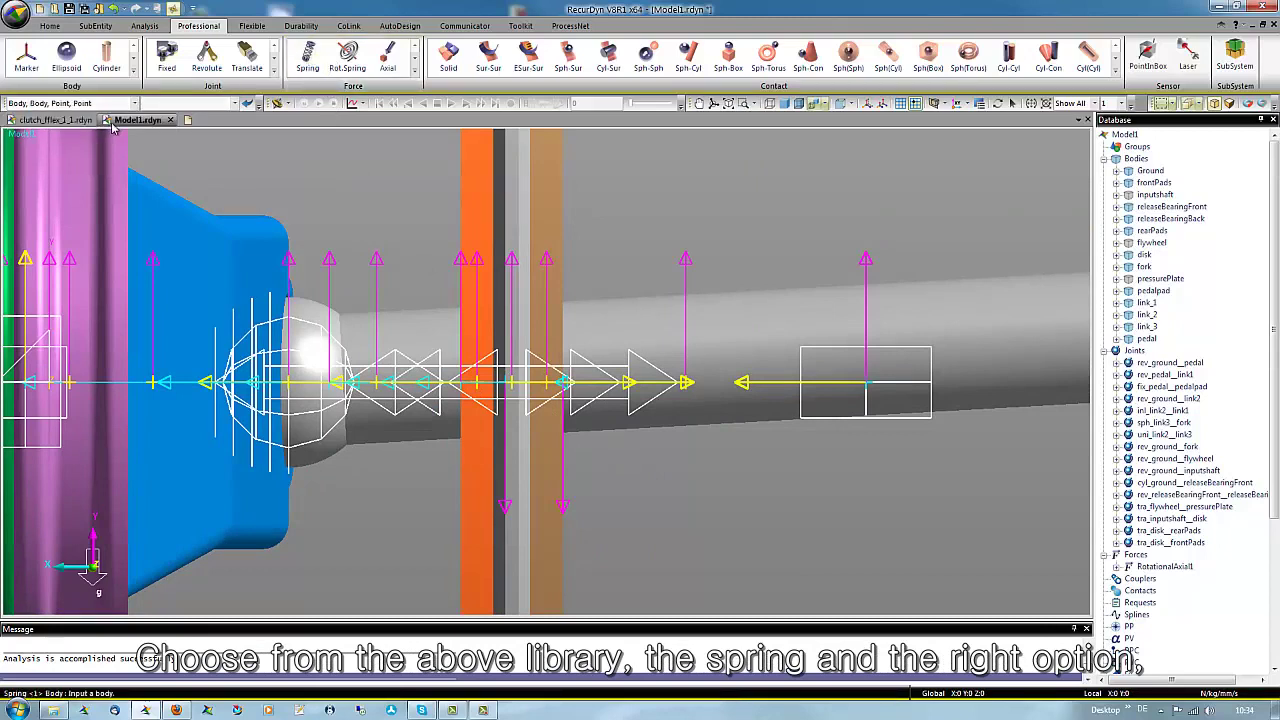
pyautogui.click(515, 219)
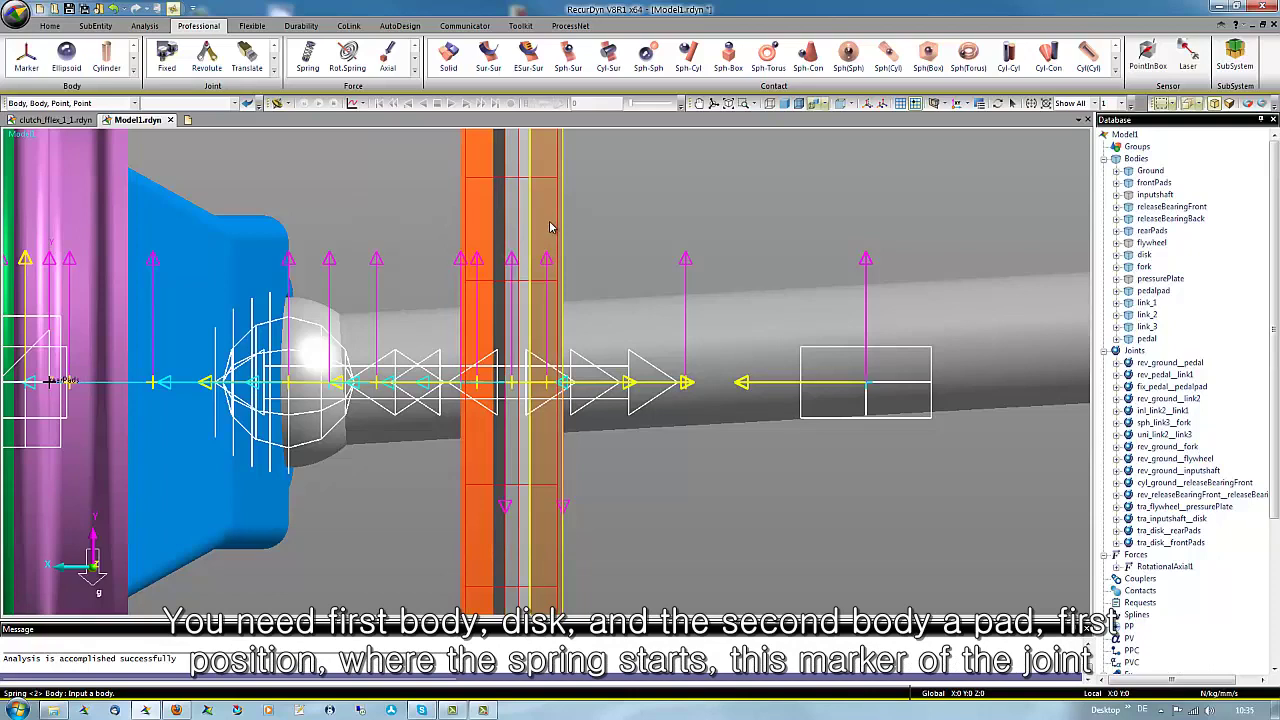
pyautogui.click(549, 227)
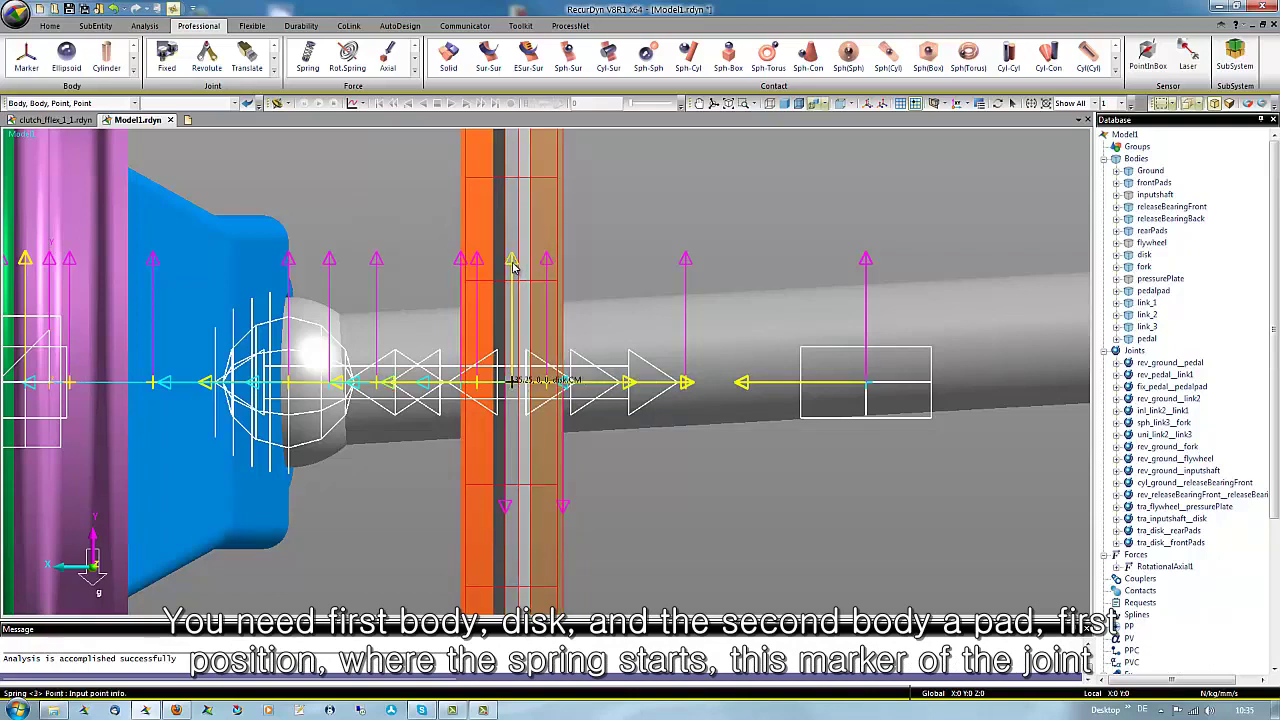
pyautogui.click(512, 262)
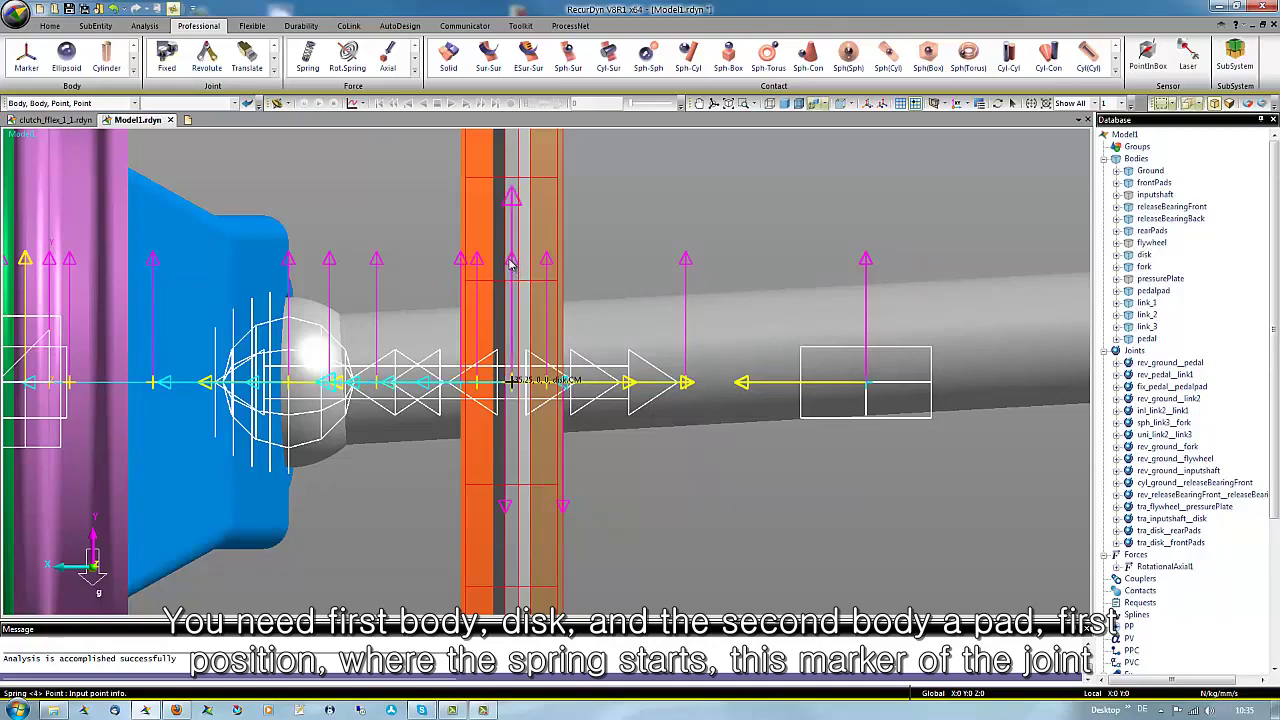
pyautogui.click(565, 510)
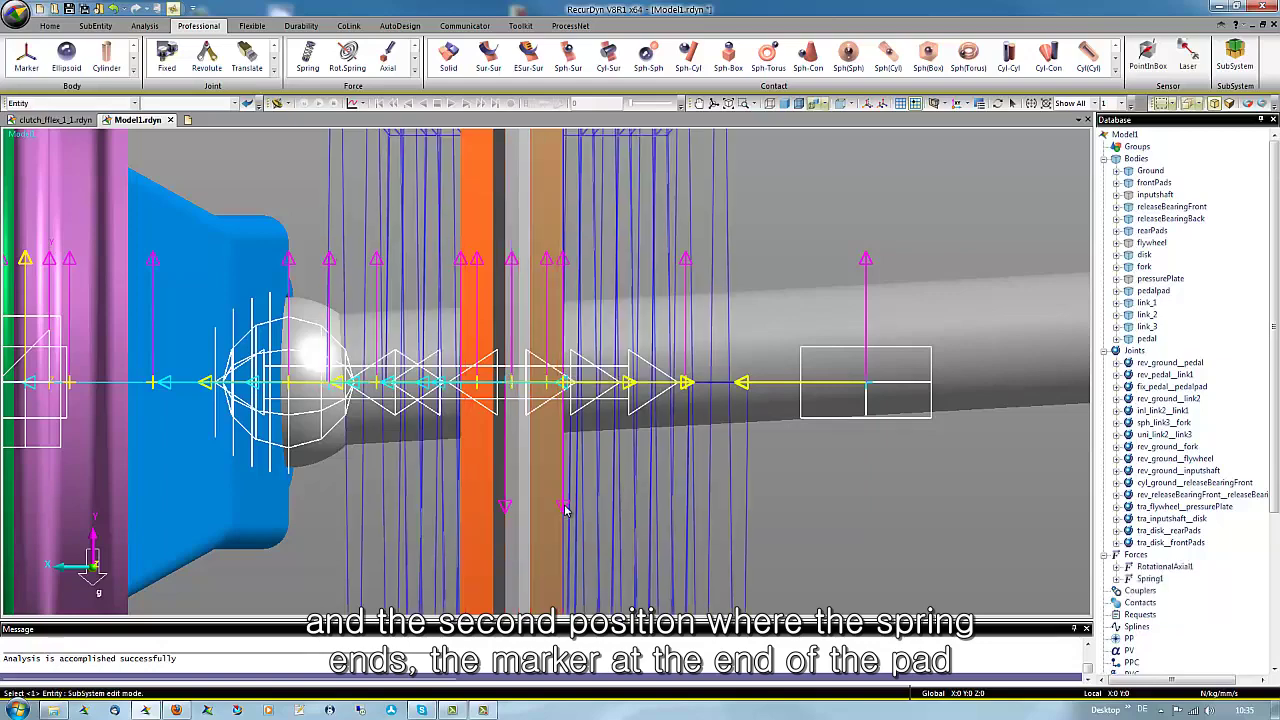
# - Create Spring2 between the disk and pad by picking both bodies and two attachment points
pyautogui.click(305, 57)
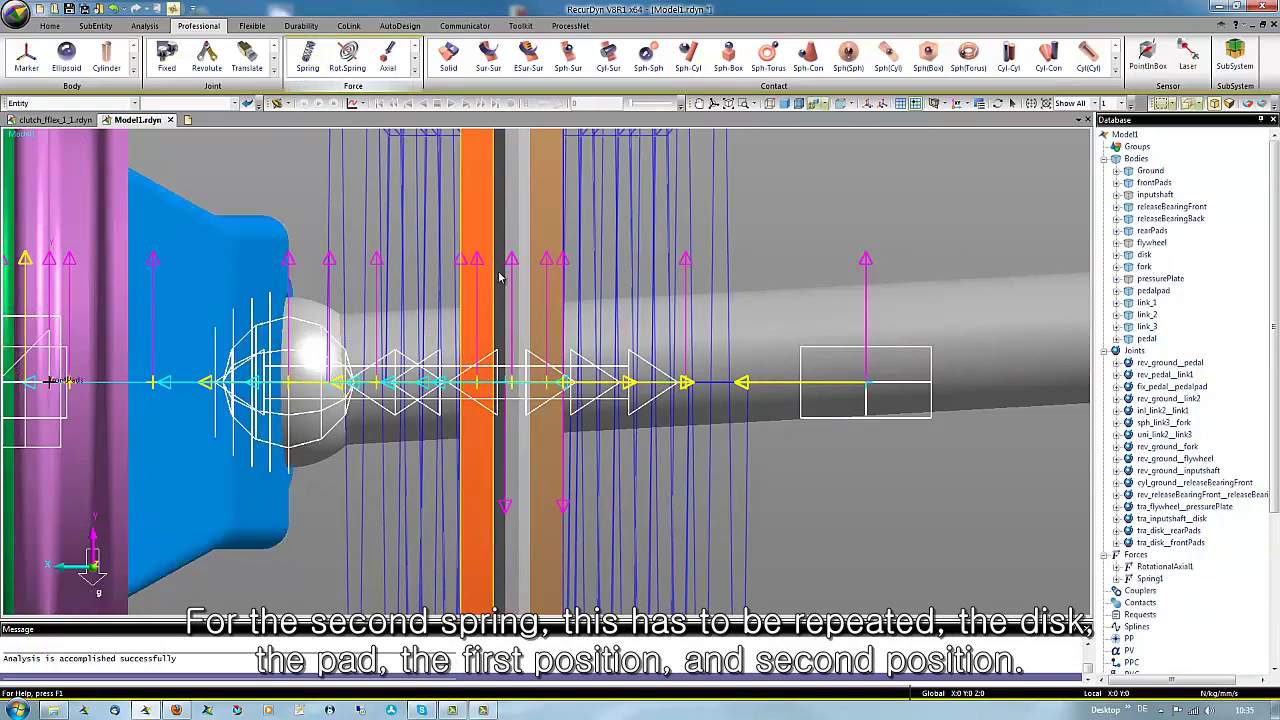
pyautogui.click(481, 214)
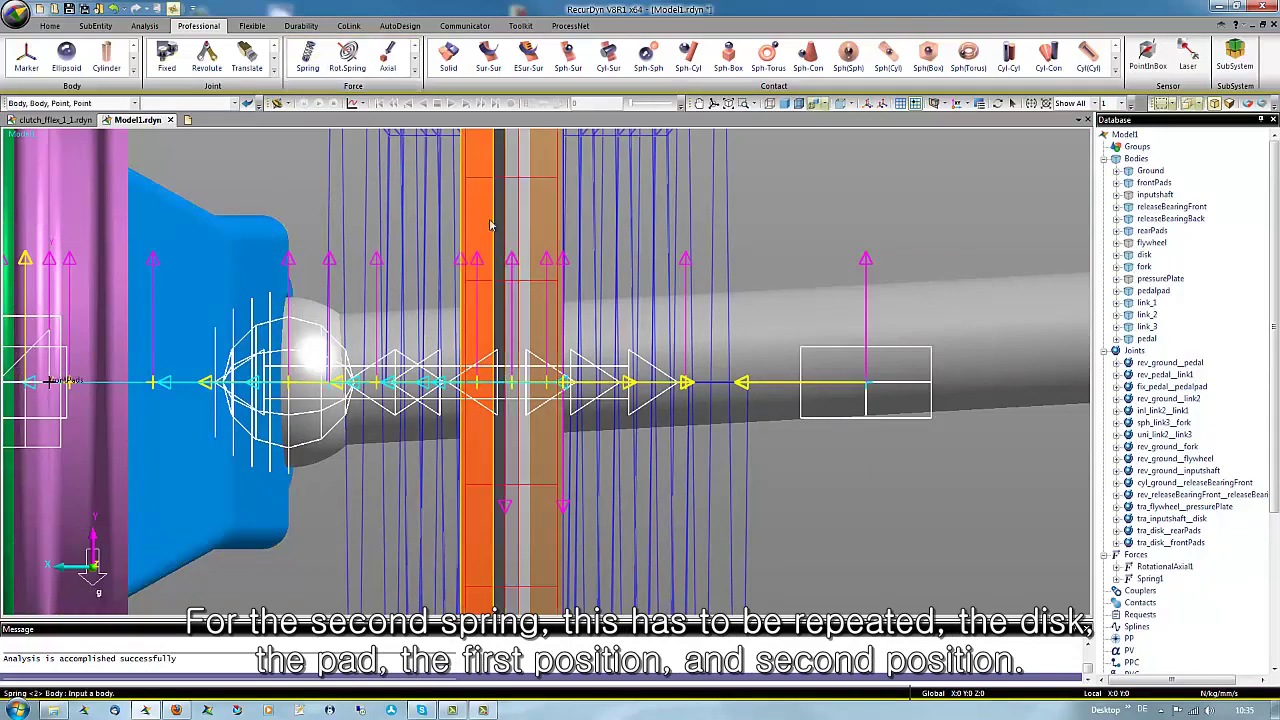
pyautogui.click(493, 225)
pyautogui.click(511, 261)
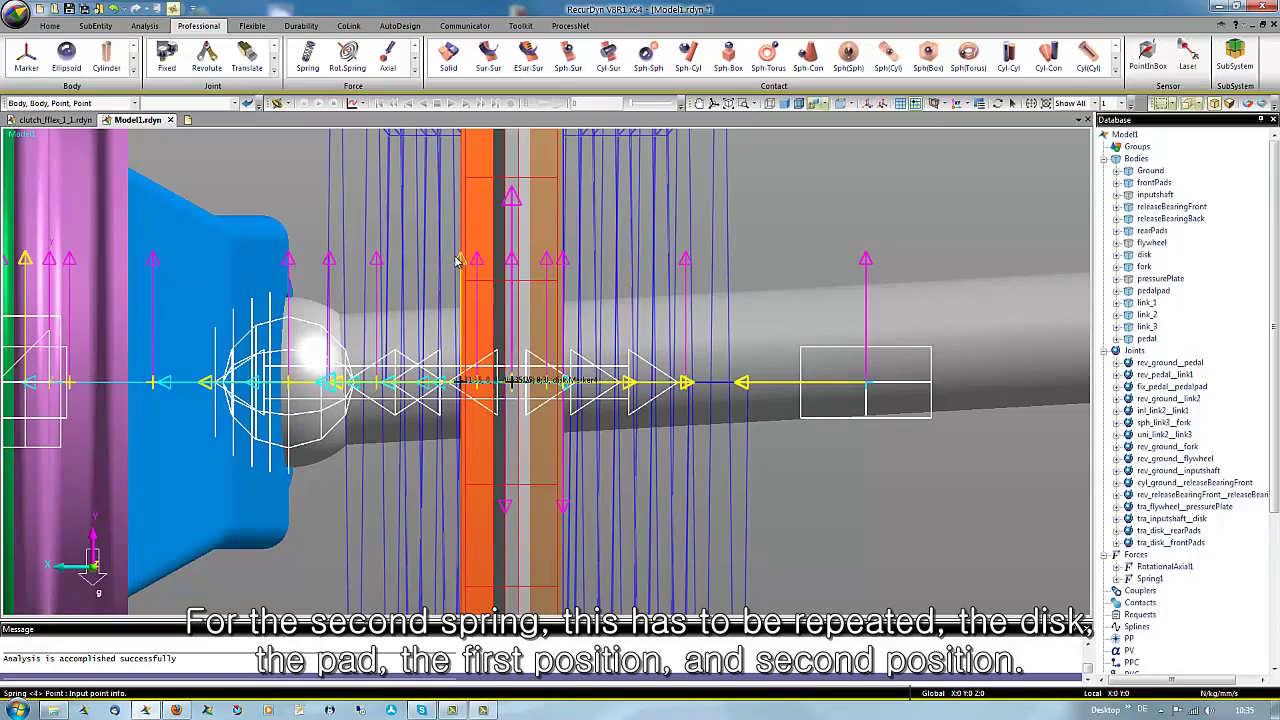
pyautogui.click(458, 261)
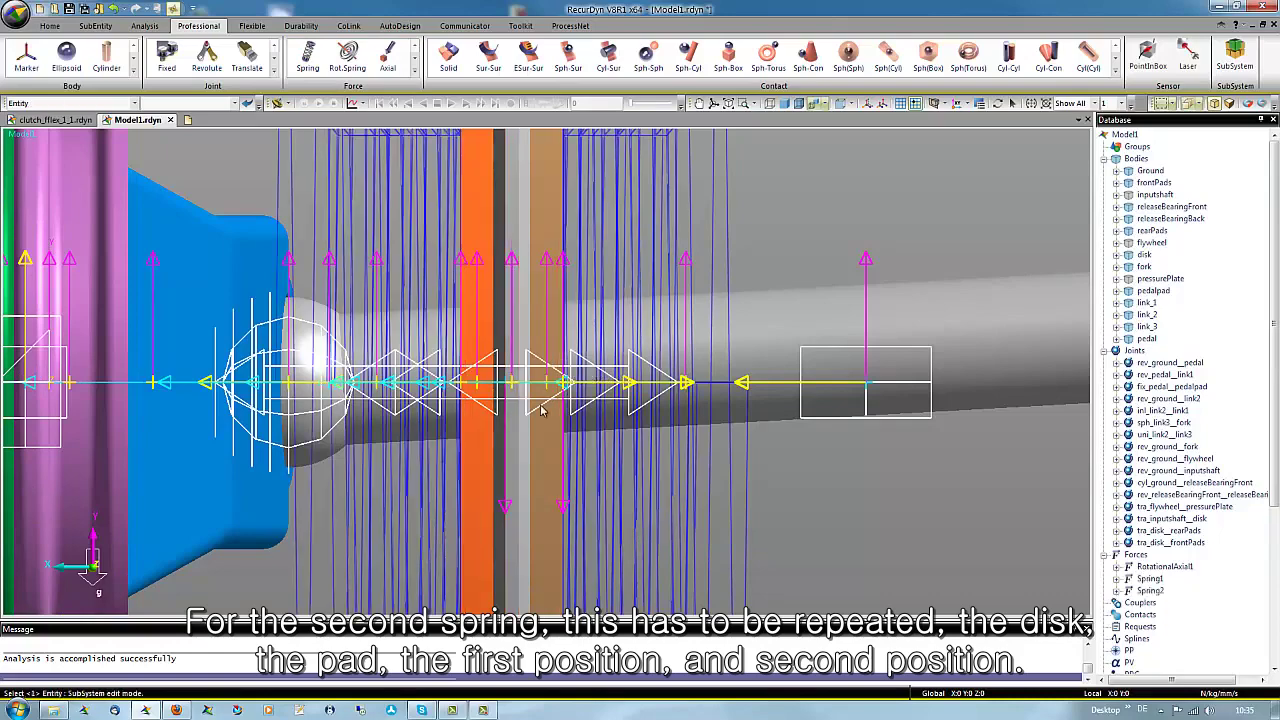
pyautogui.scroll(-3, 545, 405)
pyautogui.scroll(-3, 545, 403)
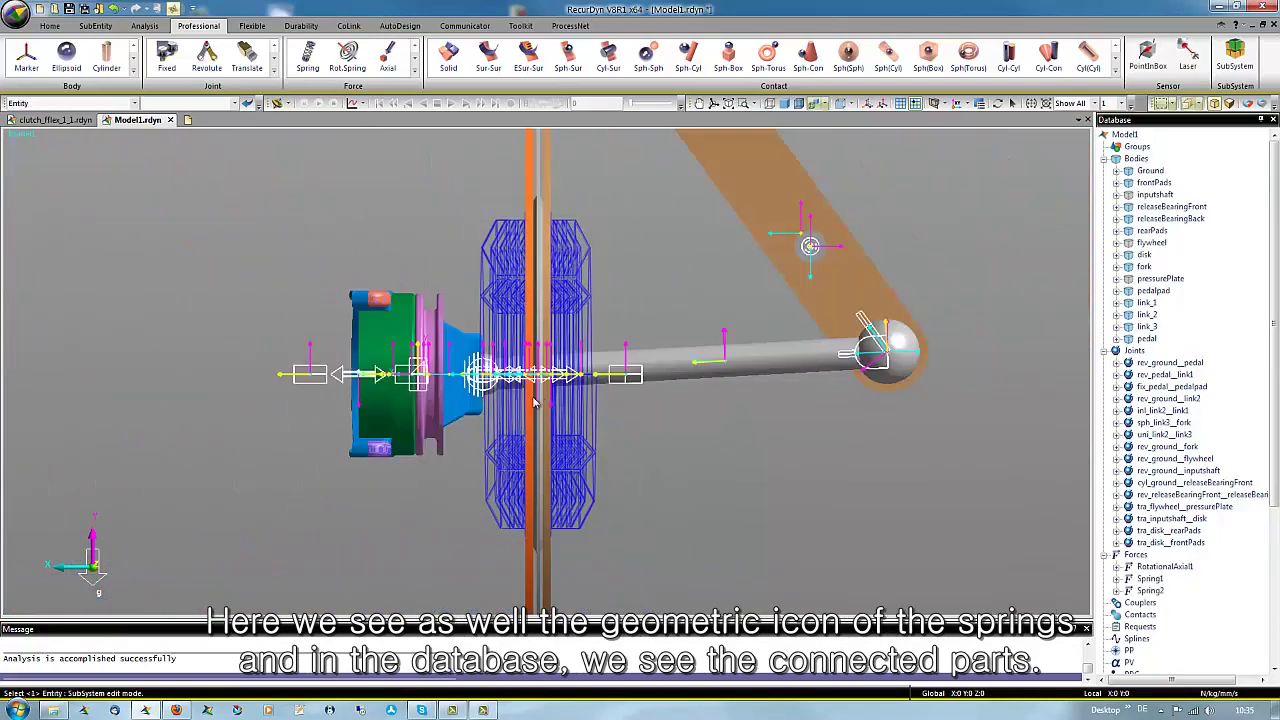
# - Expand Spring1 and Spring2 to check their disk and pad markers, then open Spring1's properties
pyautogui.moveTo(540, 403)
pyautogui.mouseDown(button='middle')
pyautogui.moveTo(585, 378)
pyautogui.moveTo(607, 306)
pyautogui.mouseUp(button='middle')
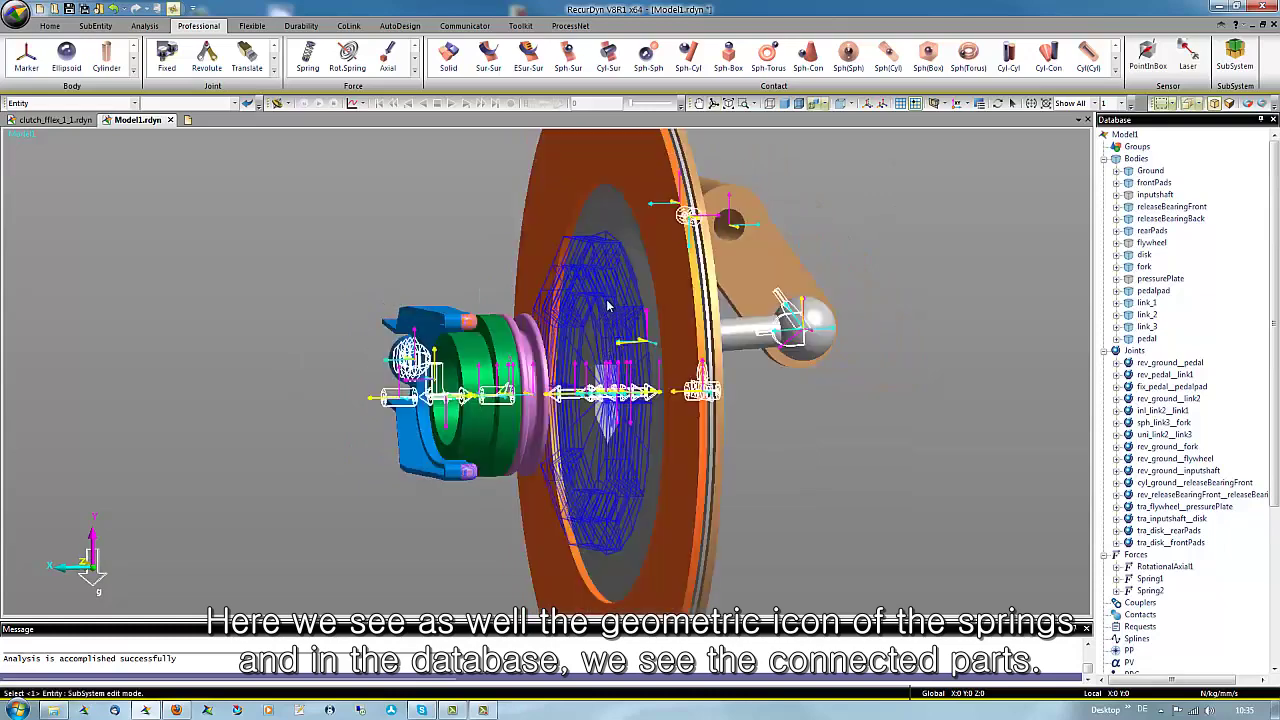
pyautogui.click(1117, 579)
pyautogui.click(1117, 614)
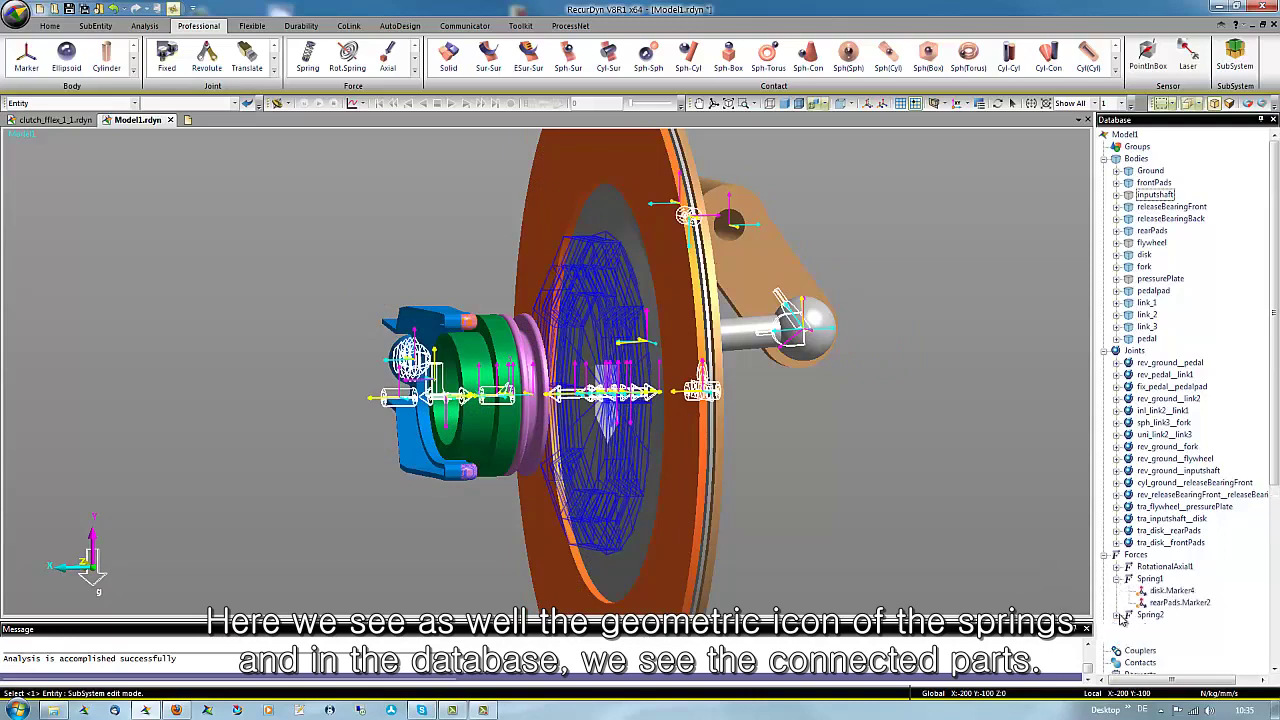
pyautogui.scroll(-3, 1240, 508)
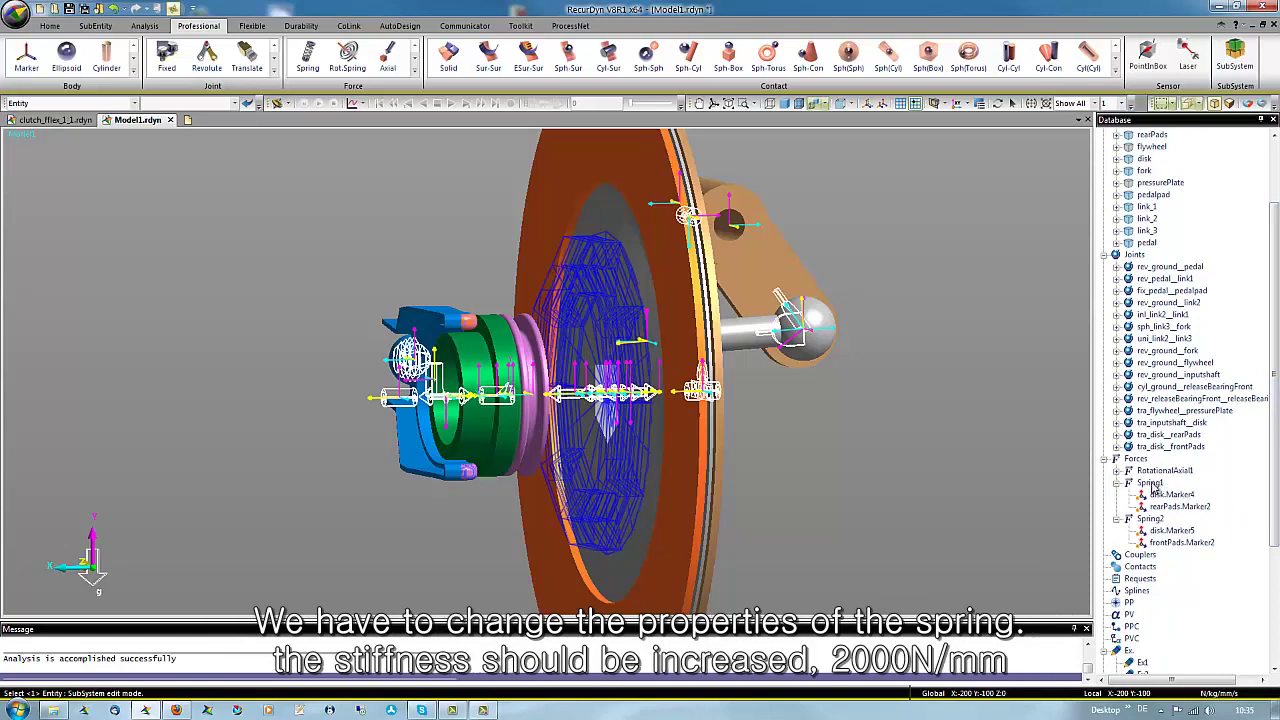
pyautogui.rightClick(1153, 487)
pyautogui.click(1185, 497)
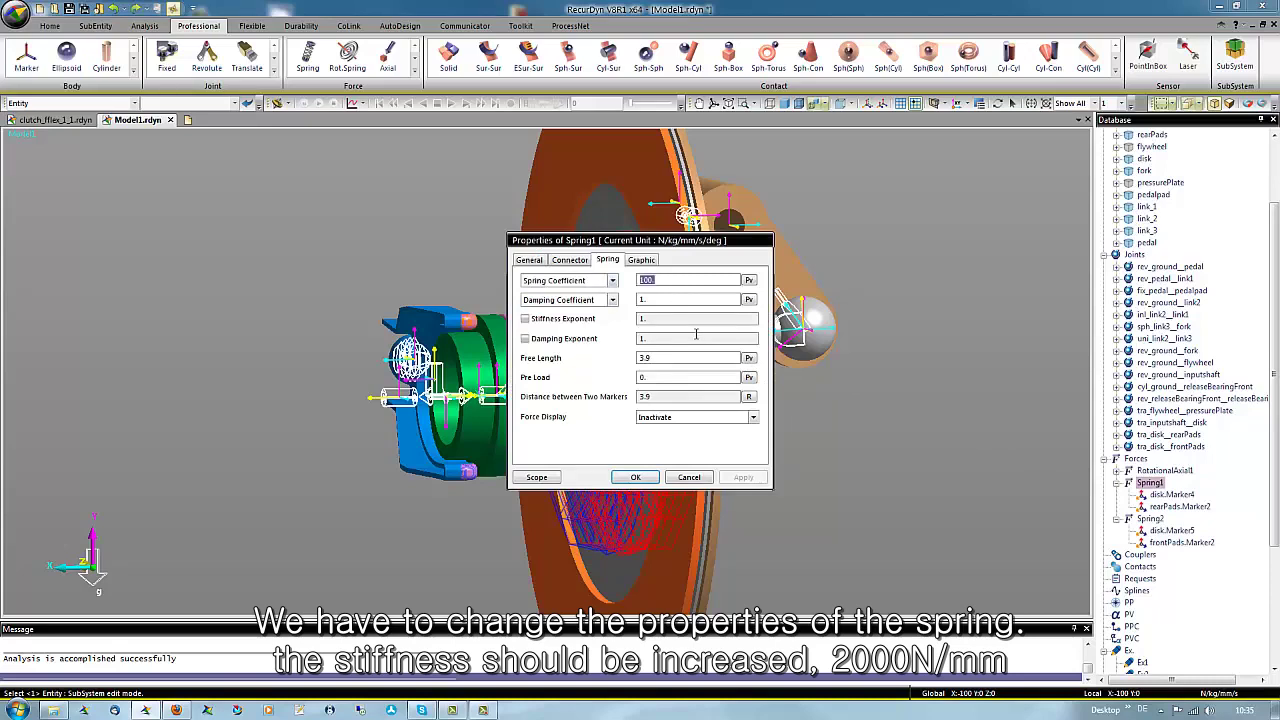
# - Finish Spring1's properties: coefficient 2000, free length 5.9, and graphic spring diameter 10
pyautogui.write('2000')
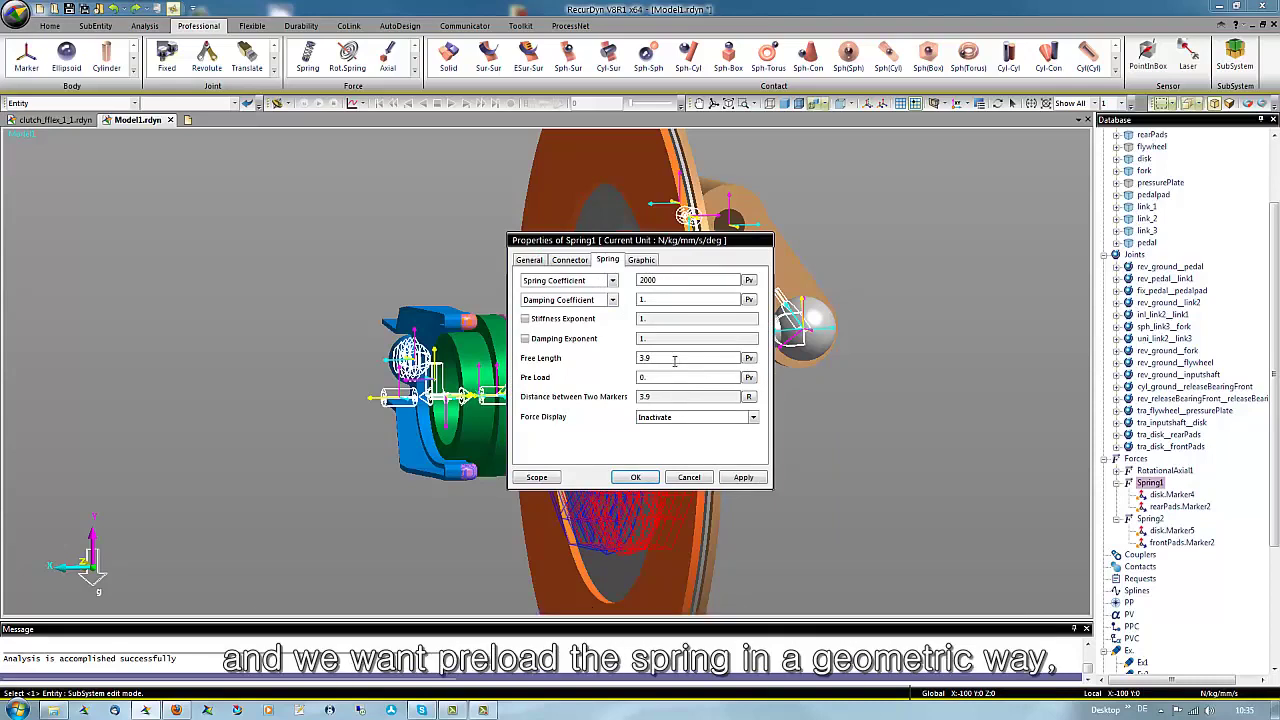
pyautogui.doubleClick(636, 357)
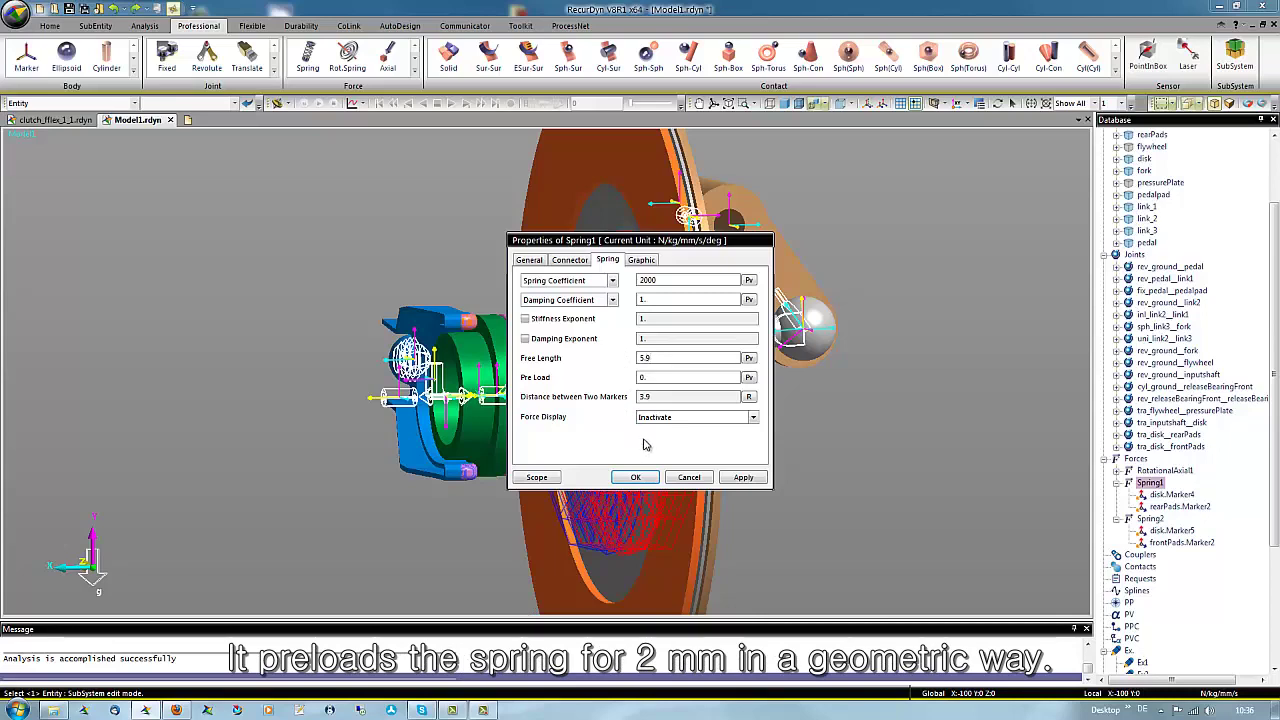
pyautogui.click(642, 260)
pyautogui.moveTo(578, 241); pyautogui.dragTo(264, 238)
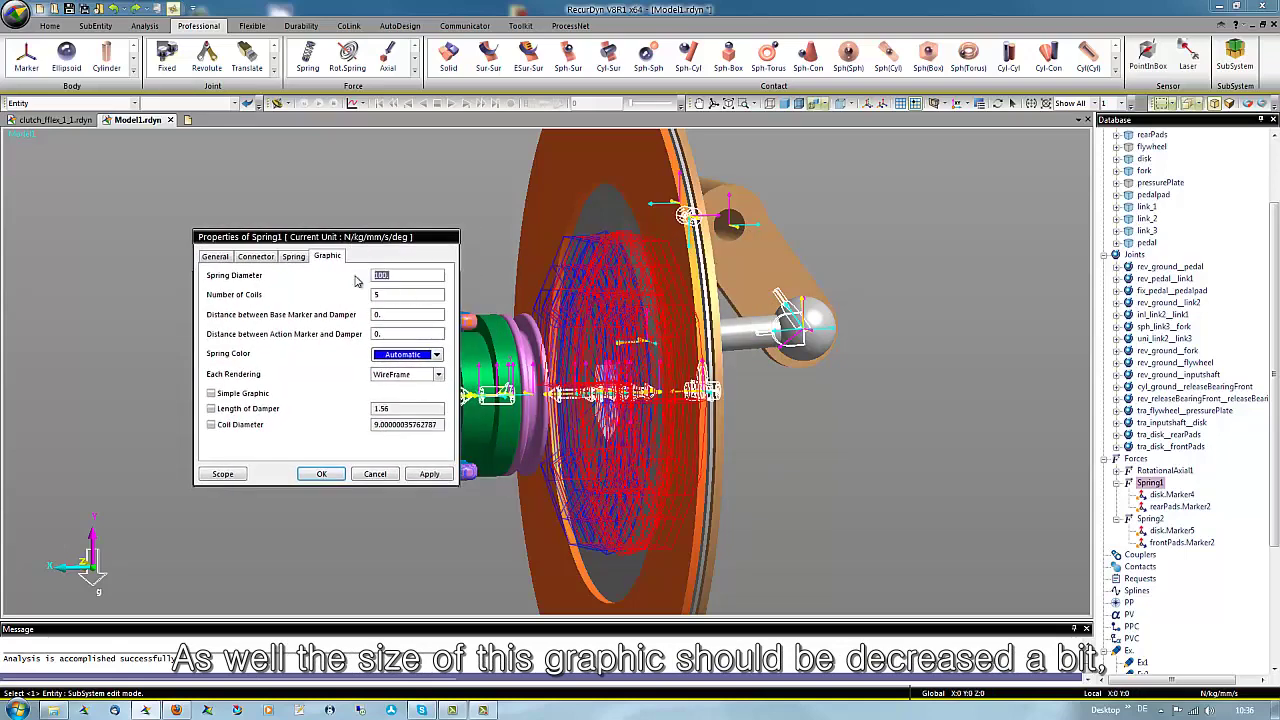
pyautogui.write('10')
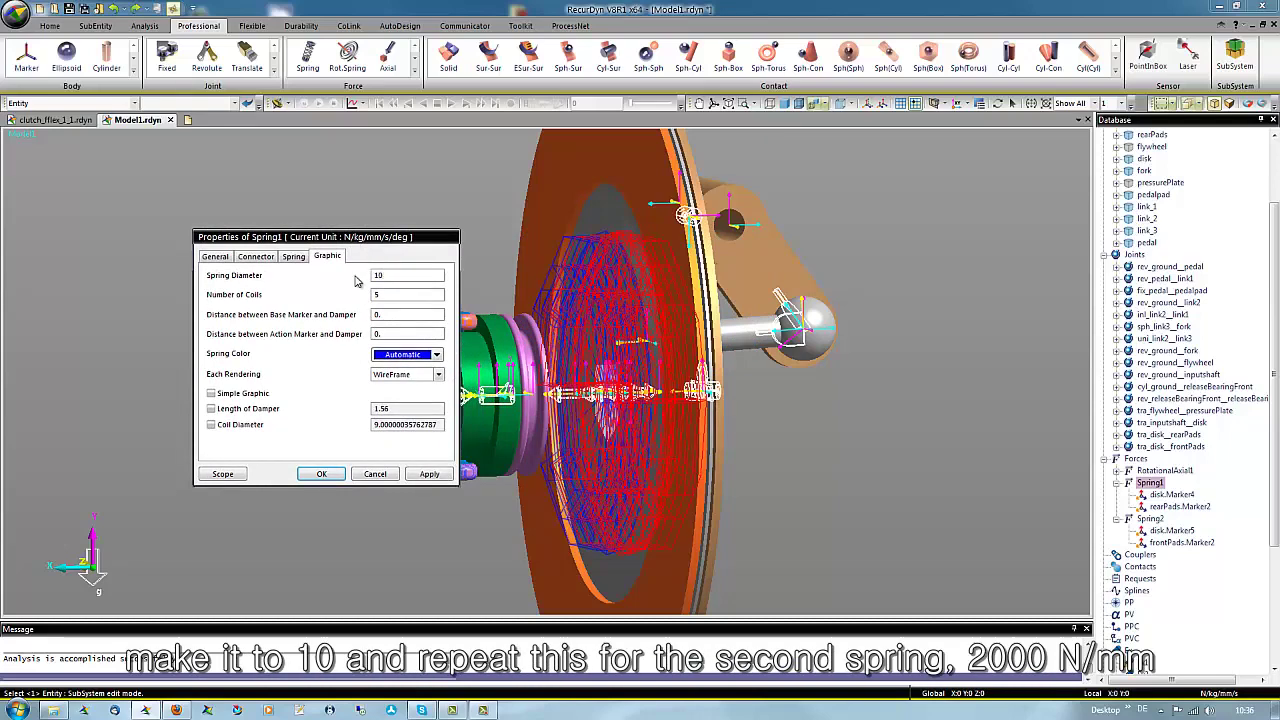
pyautogui.click(322, 474)
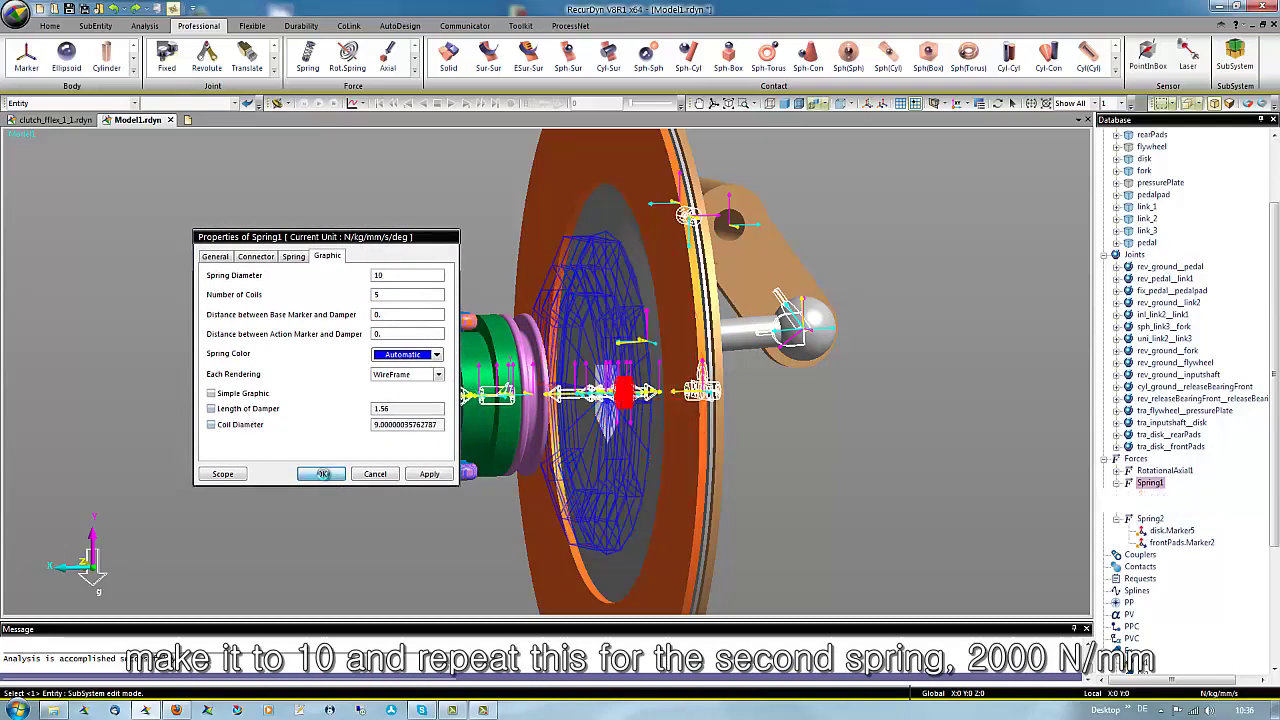
# - Set Spring2's spring coefficient to 2000 and free length to 5.9
pyautogui.rightClick(1153, 523)
pyautogui.click(1180, 535)
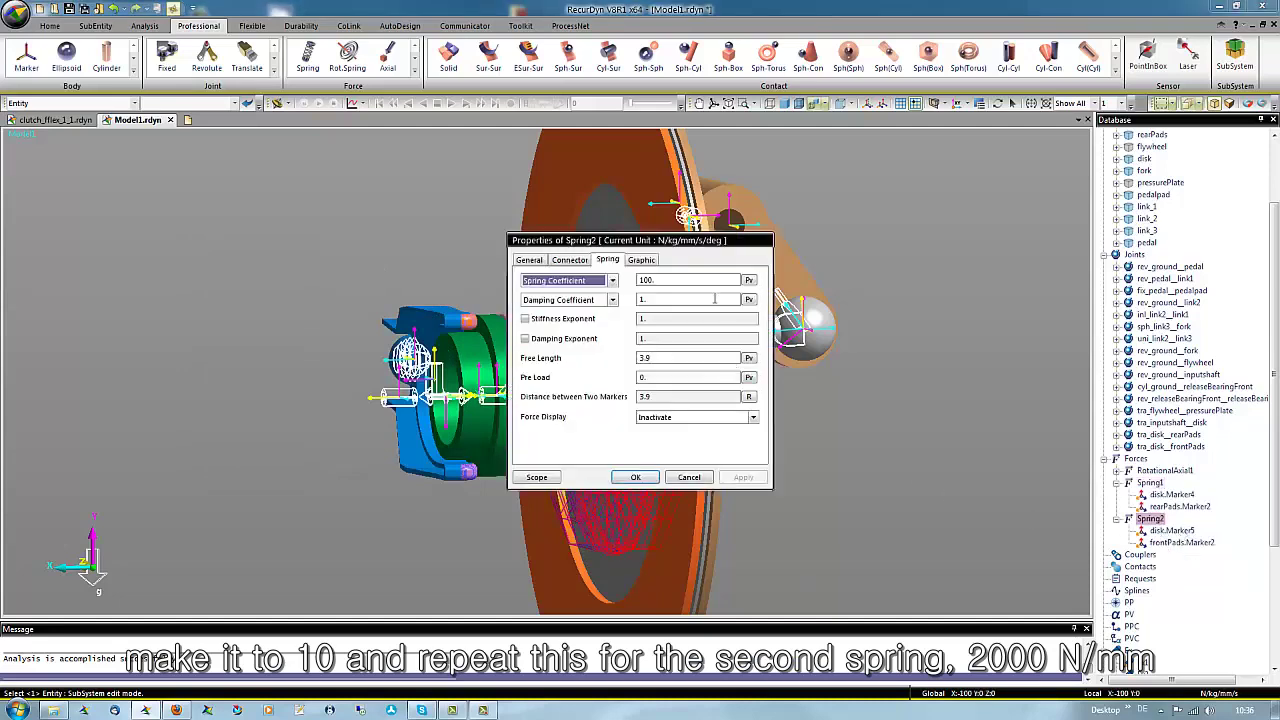
pyautogui.doubleClick(685, 281)
pyautogui.write('2000')
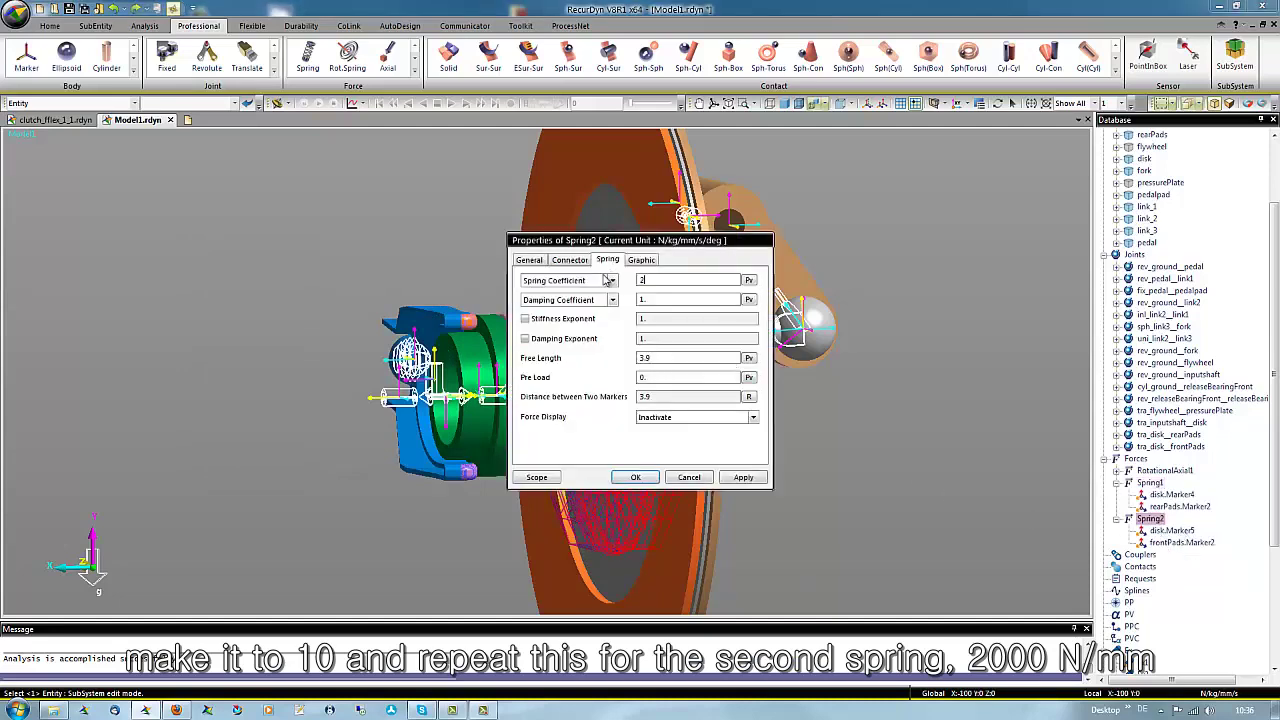
pyautogui.doubleClick(662, 357)
pyautogui.write('5')
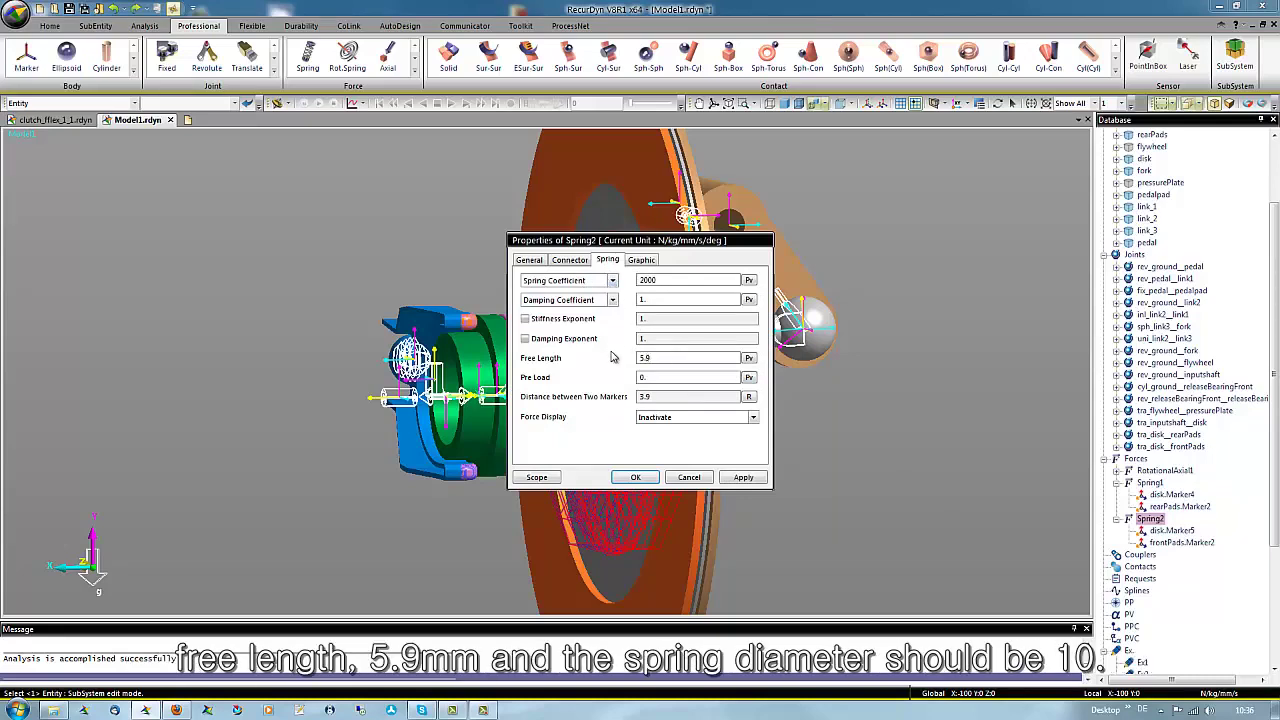
# - Give Spring2 a spring diameter of 10 and apply its changes
pyautogui.click(642, 260)
pyautogui.doubleClick(690, 279)
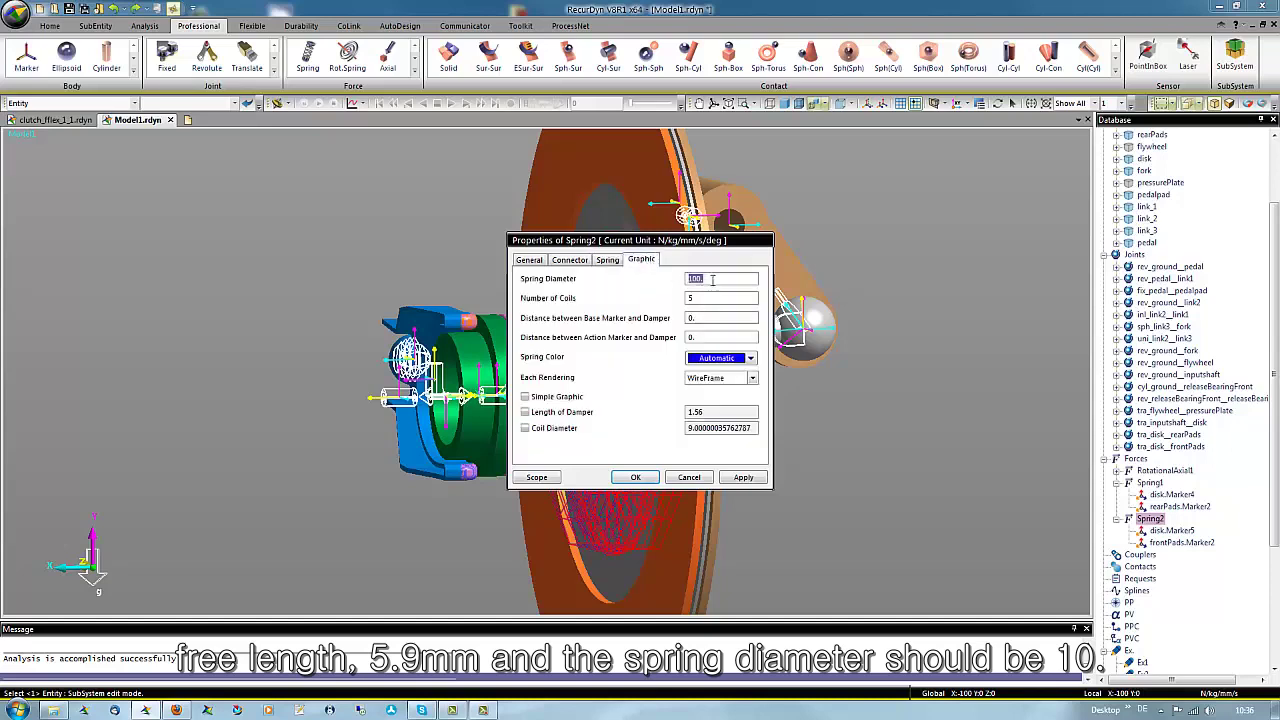
pyautogui.write('1')
pyautogui.click(636, 477)
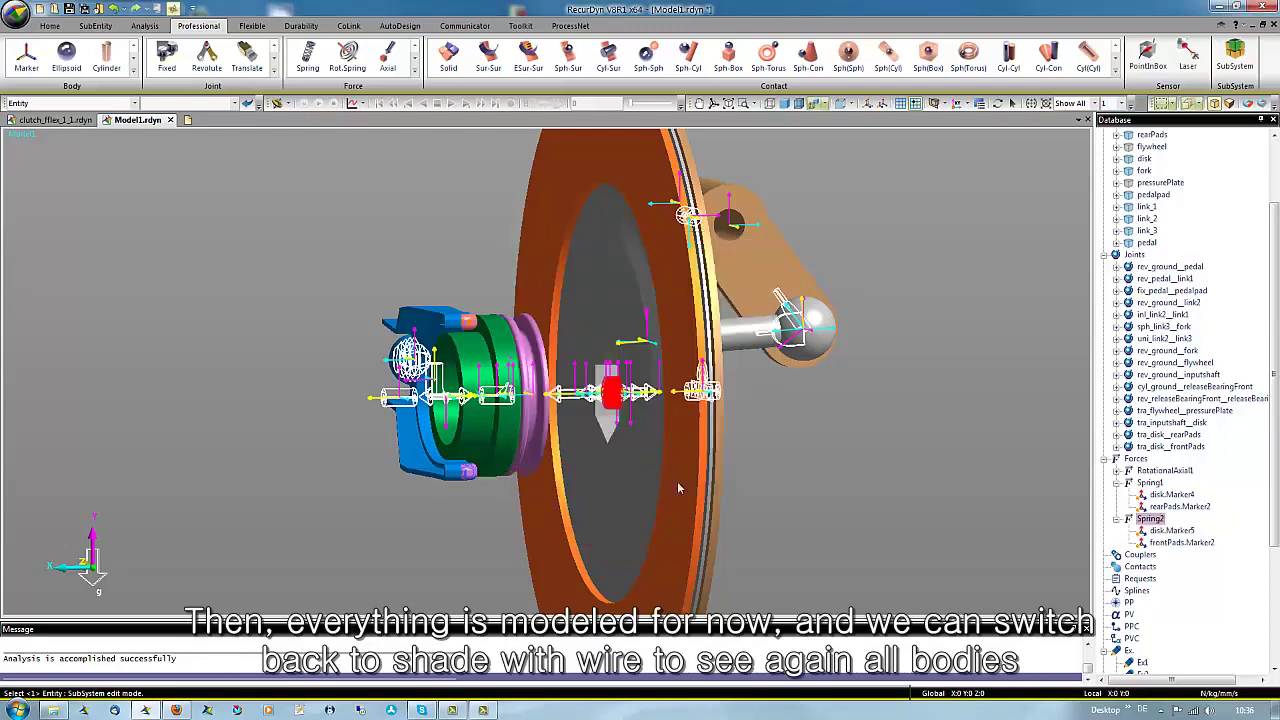
pyautogui.click(830, 477)
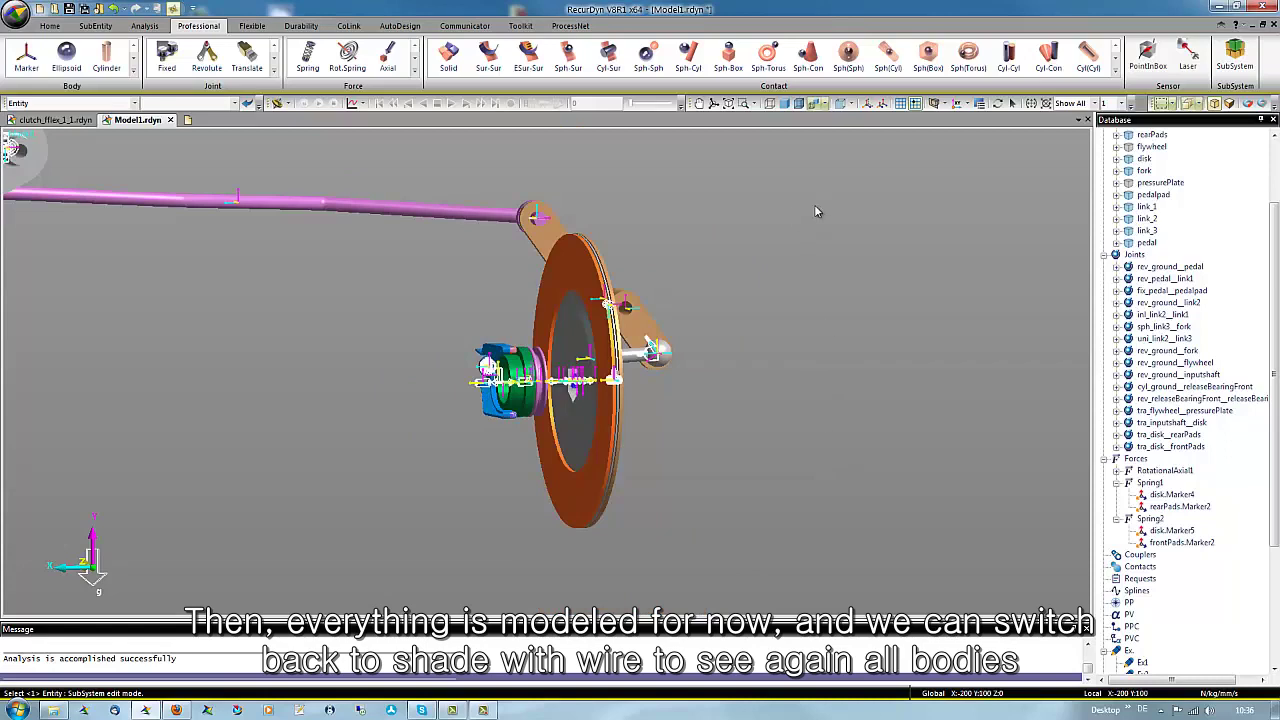
# - Switch to Shade With Wire rendering so the flywheel, pressure plate and shaft reappear
pyautogui.click(799, 107)
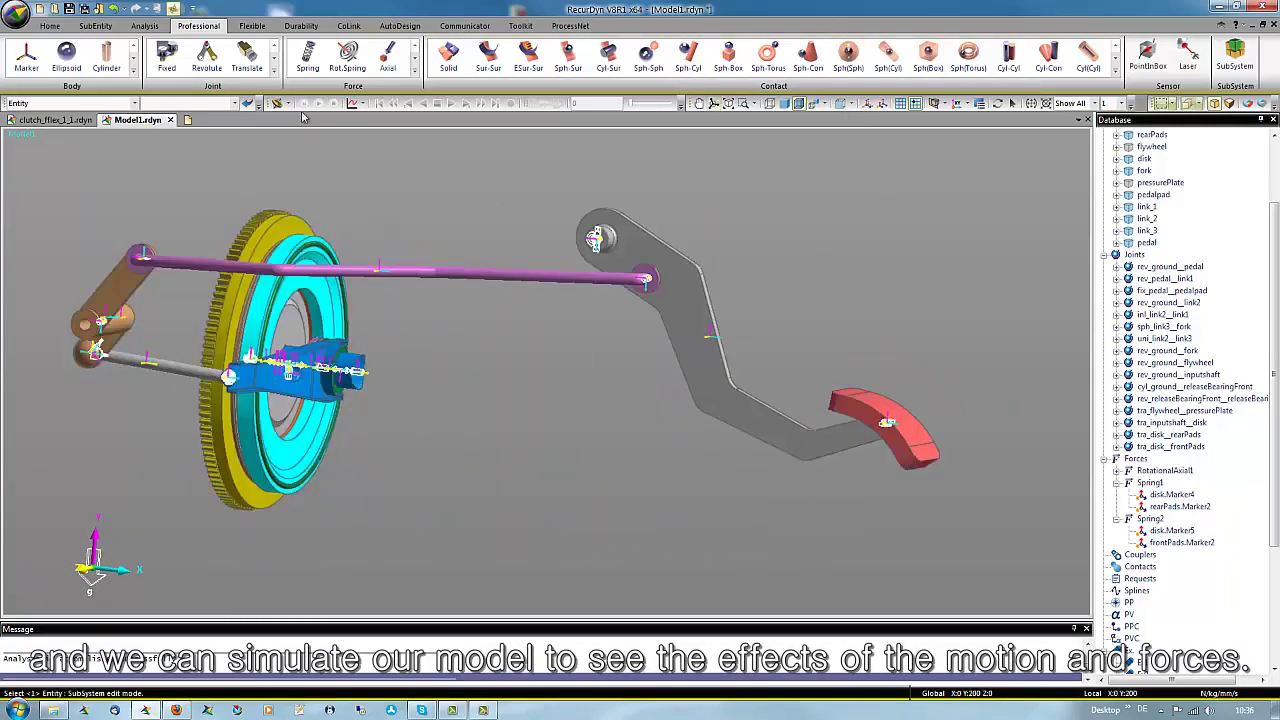
# - Run the dynamic/kinematic analysis and play back the pedal and link animation
pyautogui.click(277, 103)
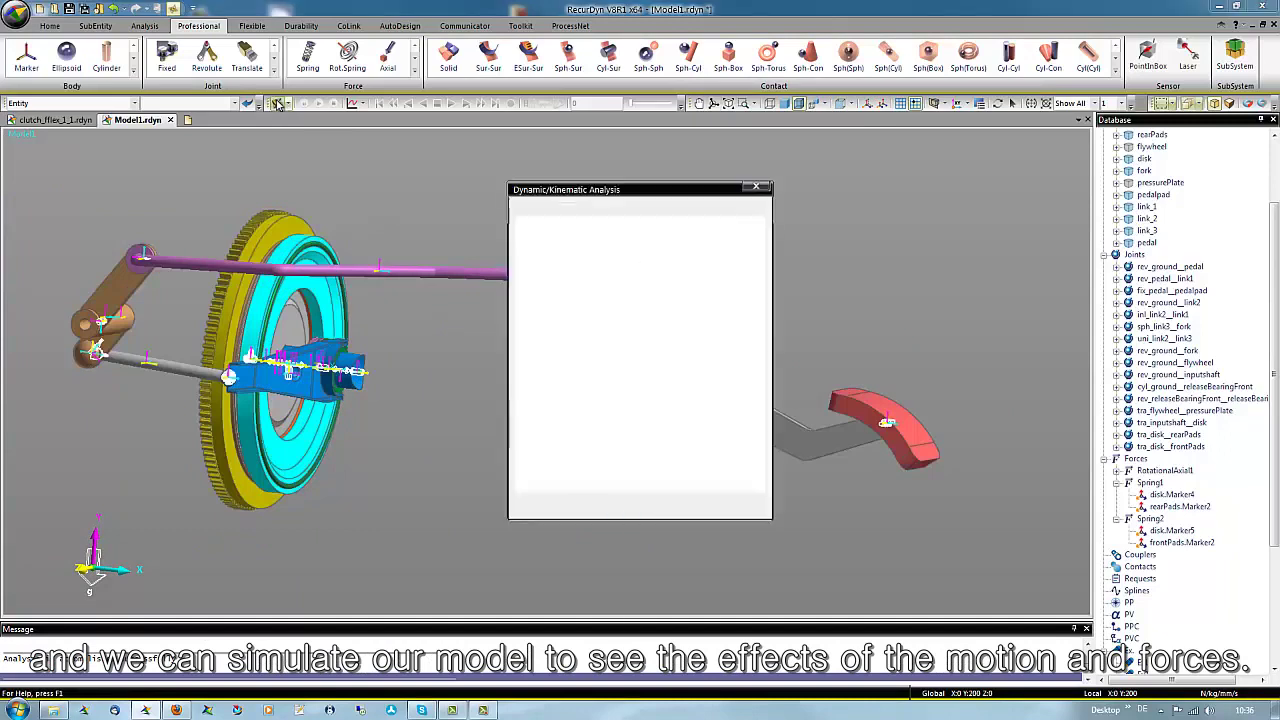
pyautogui.click(634, 506)
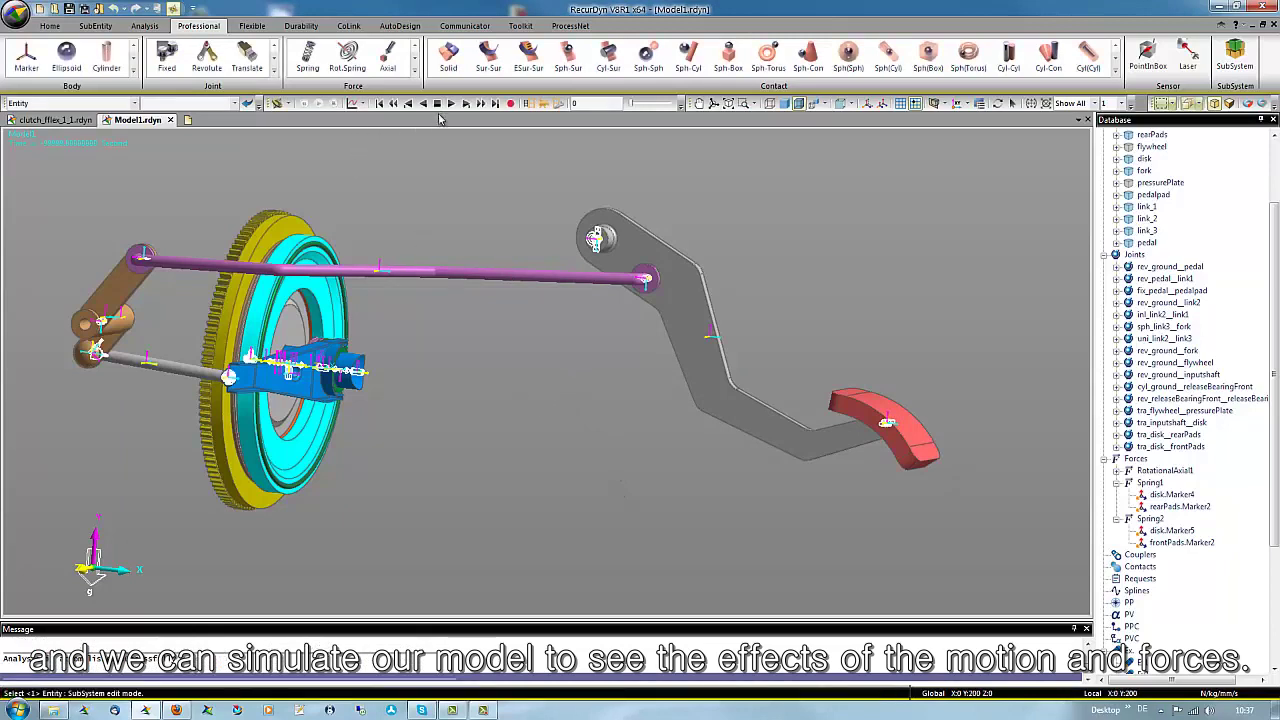
pyautogui.click(451, 103)
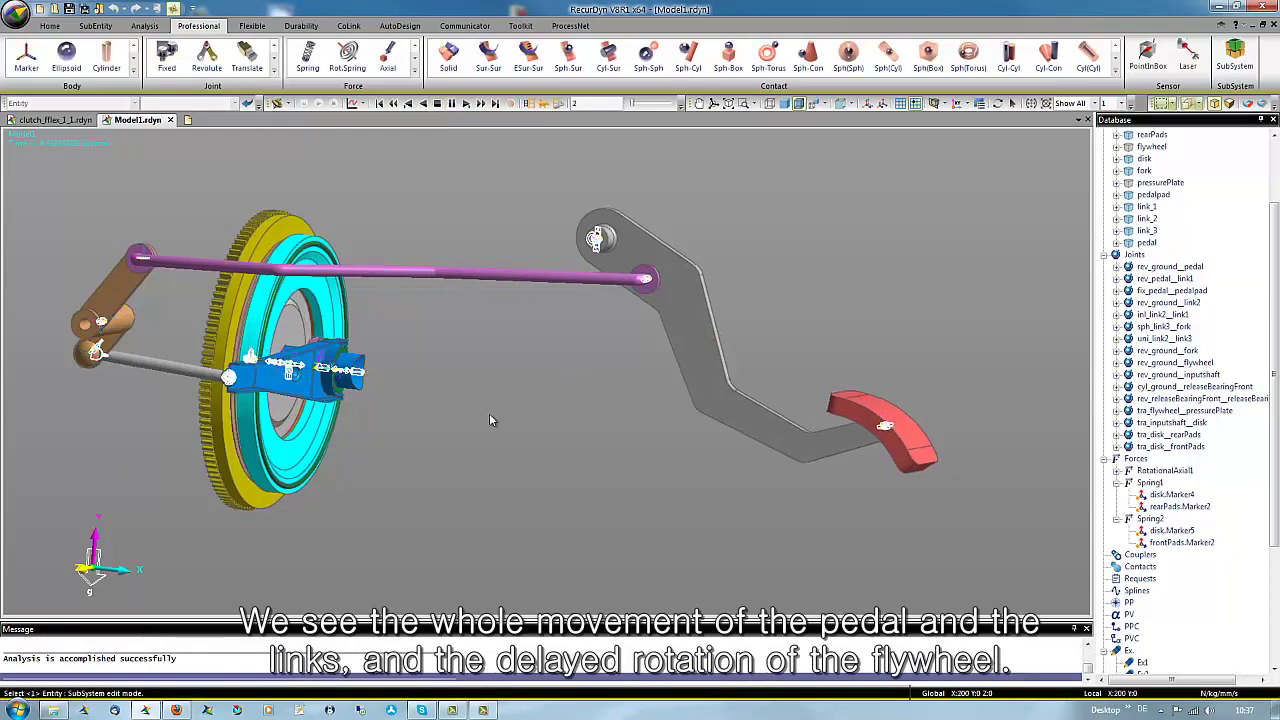